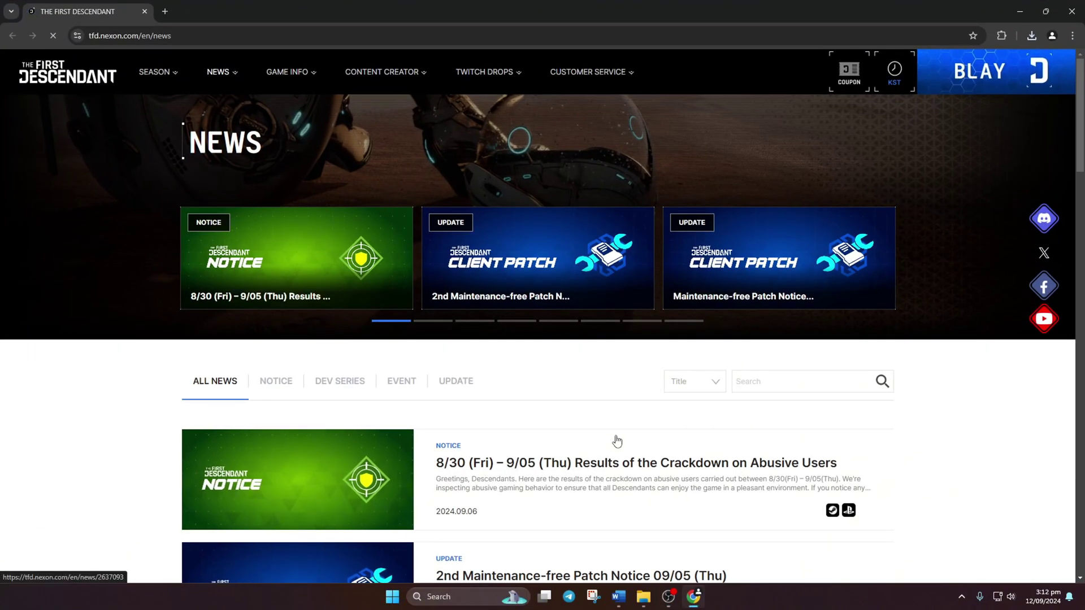
Step: Filter the game news to notices and open The First Descendant's library page
click(127, 35)
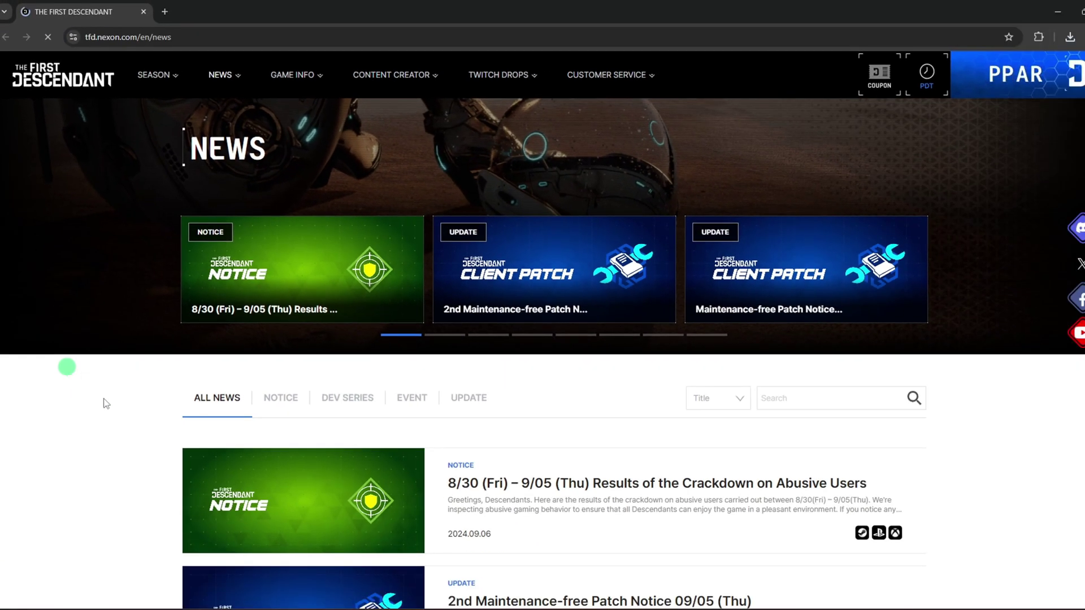
scroll(559, 296, down, 5)
scroll(617, 435, down, 2)
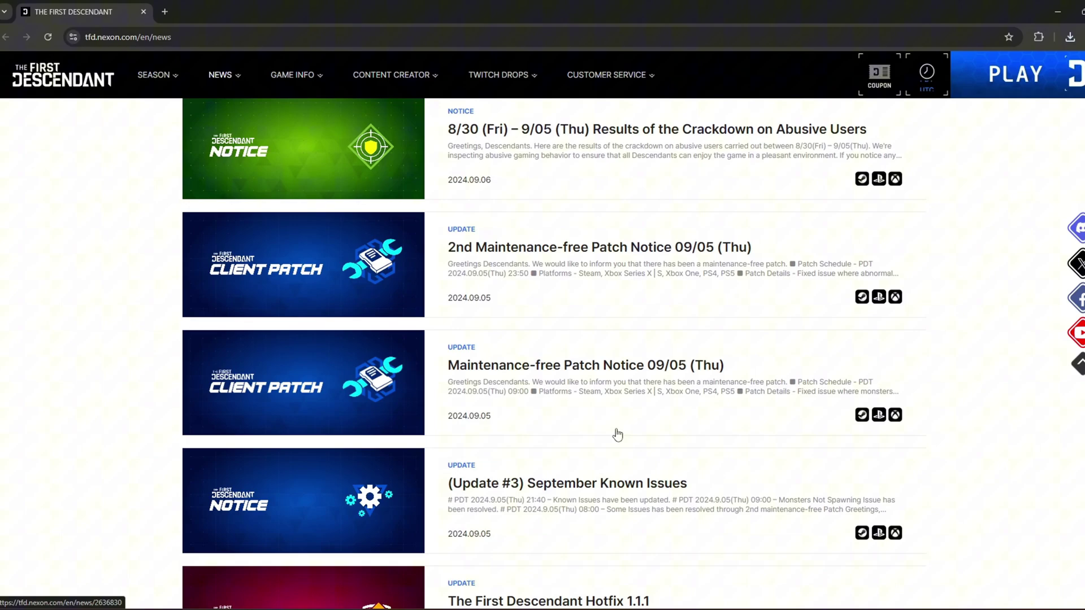
scroll(508, 323, up, 4)
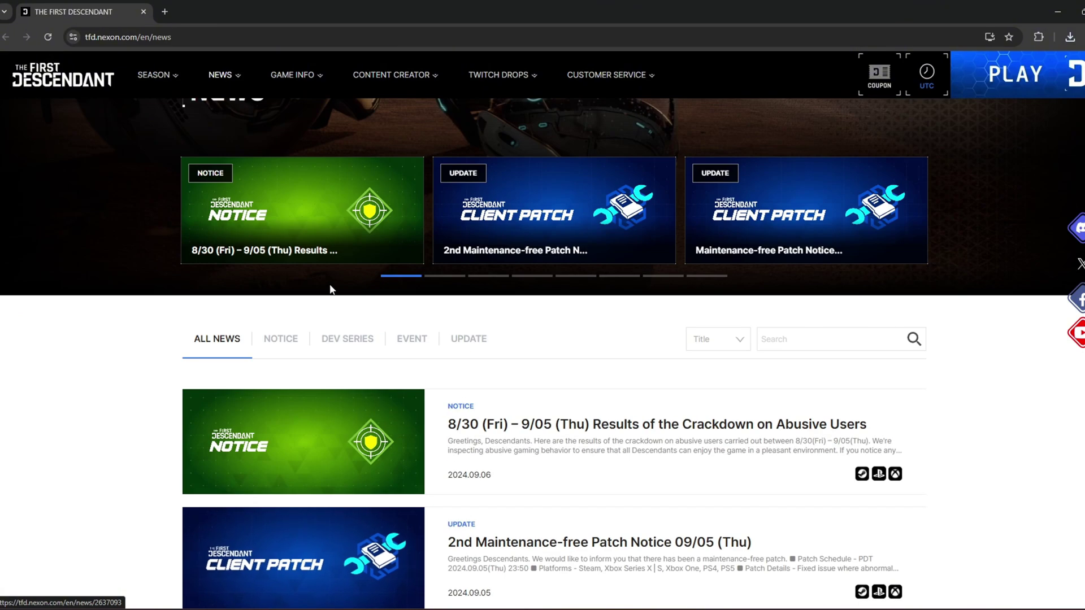
click(281, 338)
scroll(509, 339, down, 2)
click(553, 312)
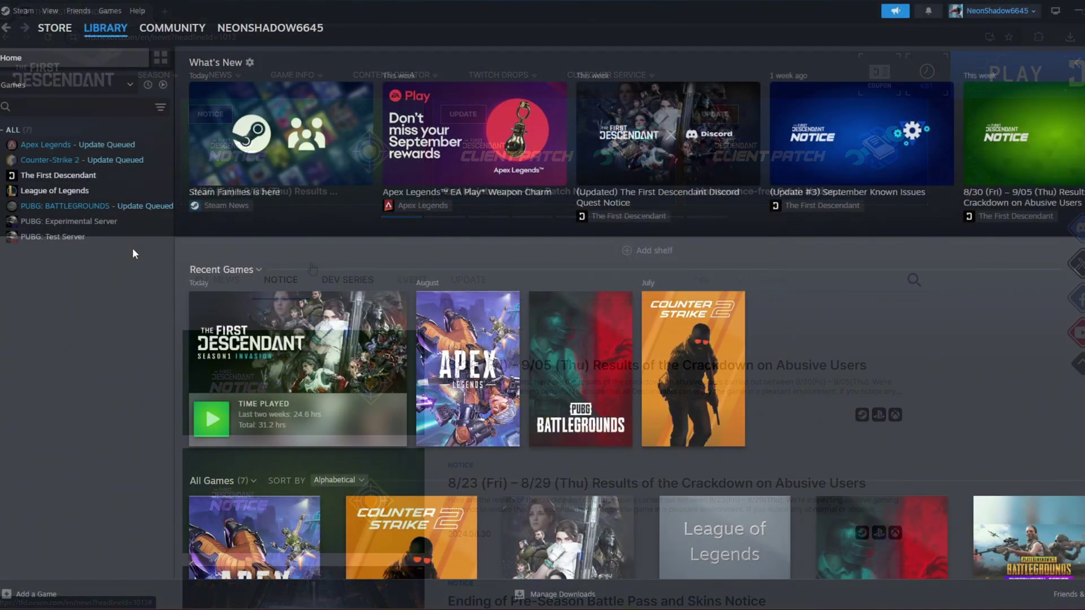
click(85, 175)
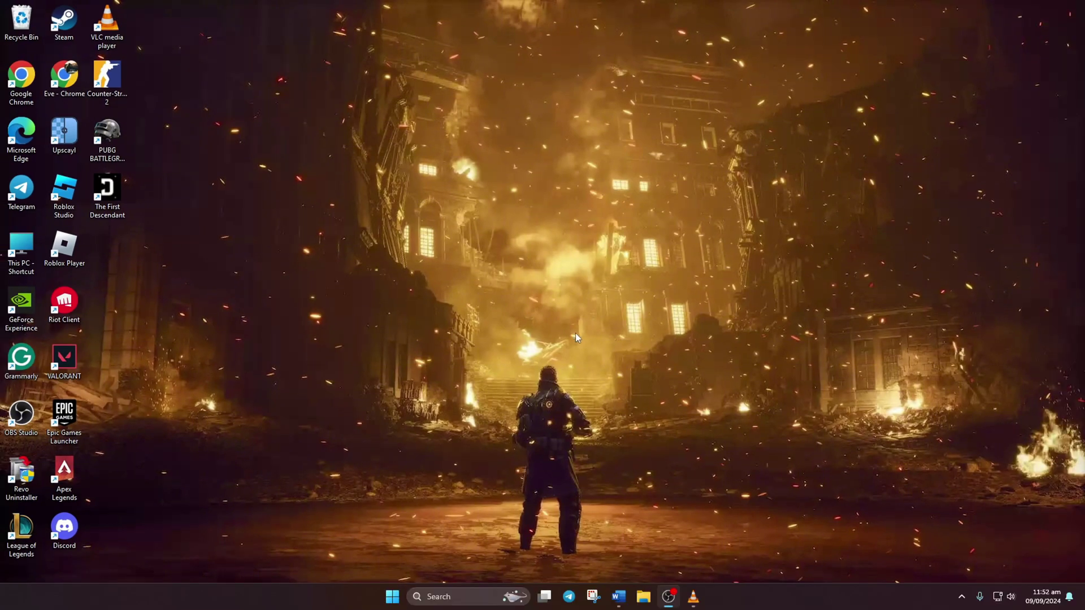
Step: Find Command Prompt in Windows Search and run it as administrator
click(468, 598)
text(cmd)
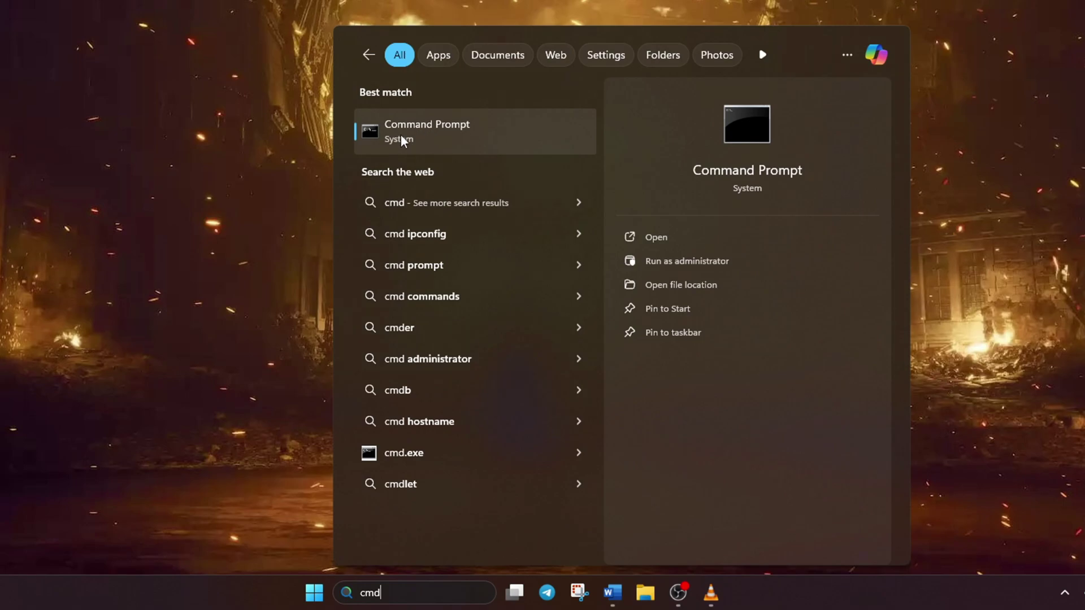
right_click(401, 135)
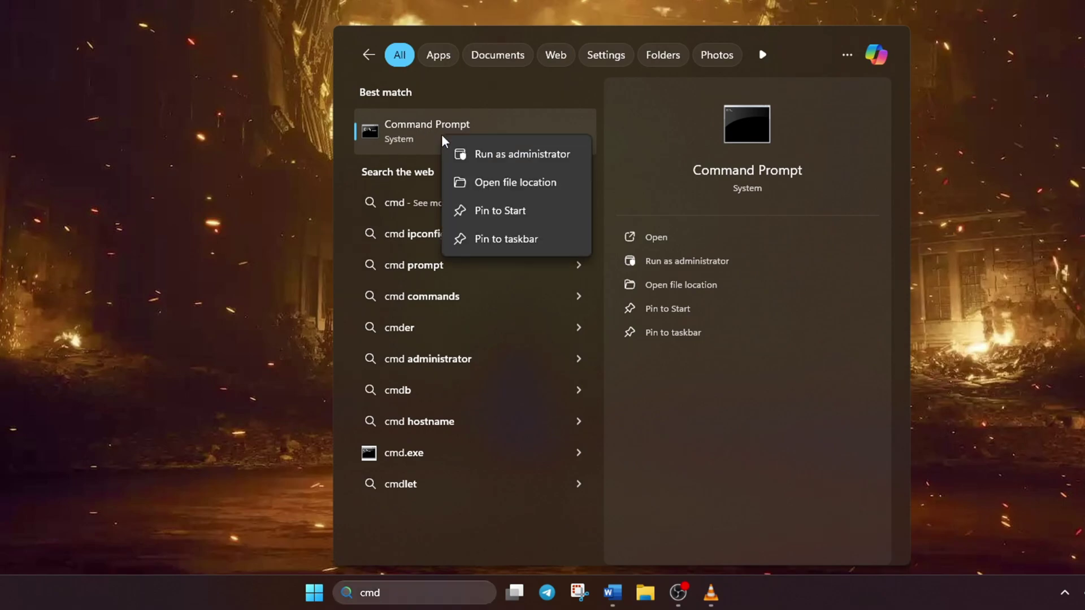
click(522, 153)
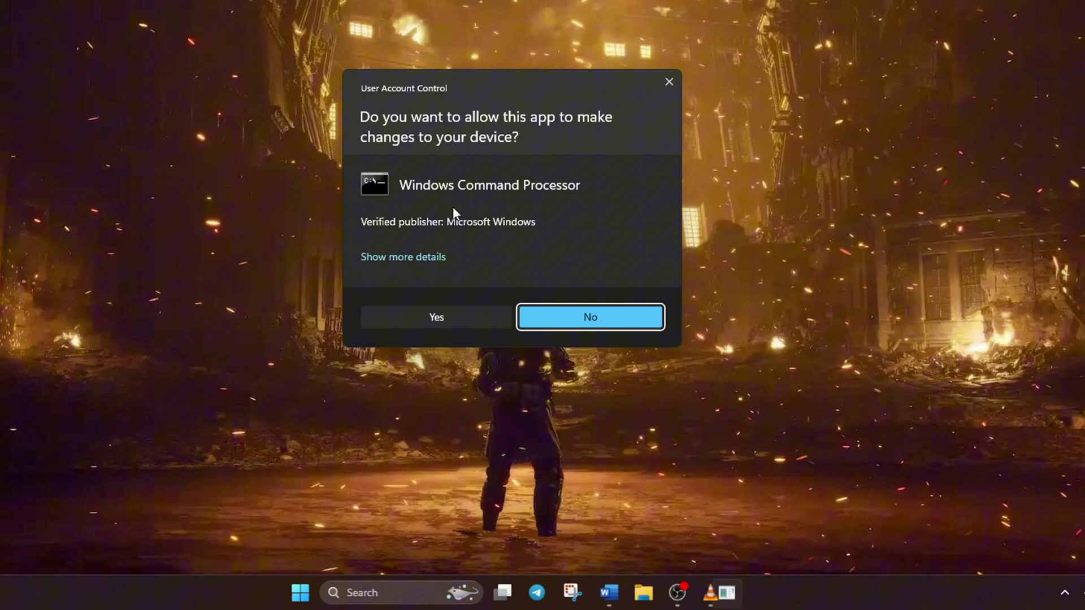
Step: In elevated Command Prompt, run winsock reset, flushdns, release, renew and int ip reset
click(445, 317)
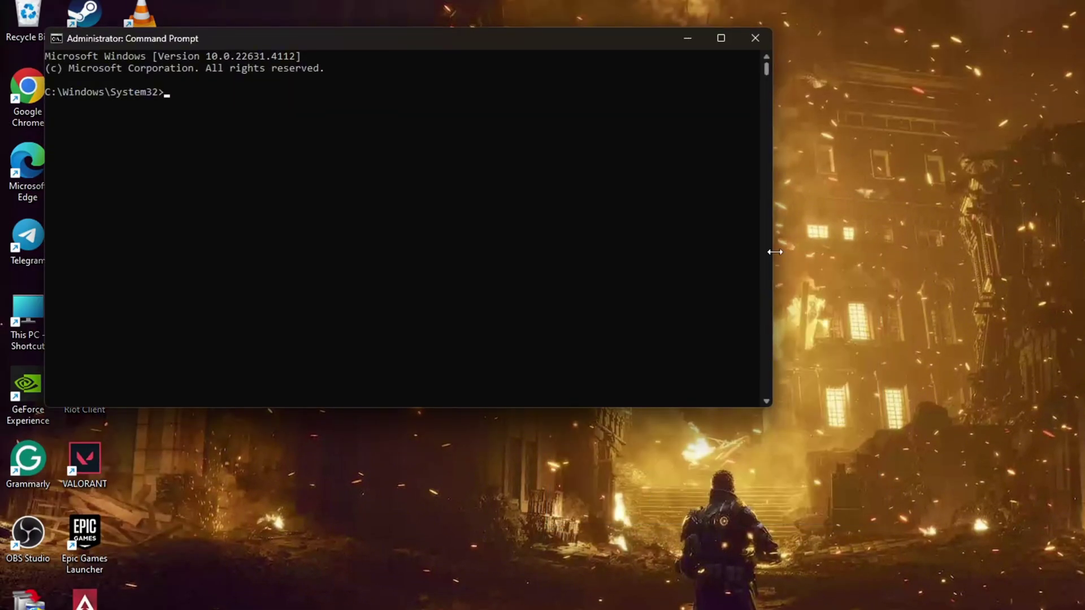
click(721, 39)
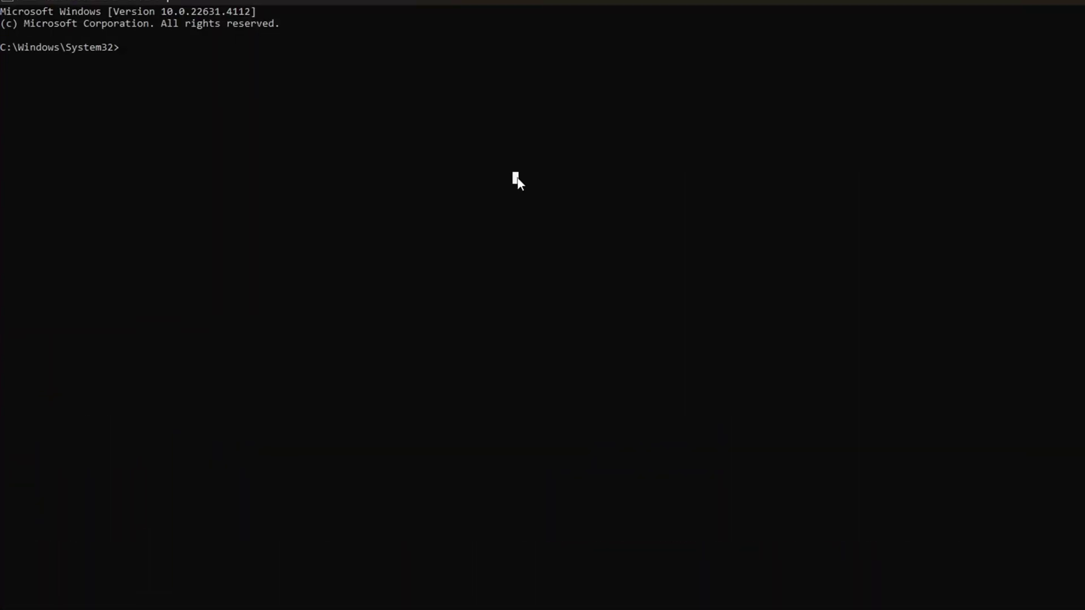
text(netsh winso)
text(ck reset)
key(Return)
text(pcon)
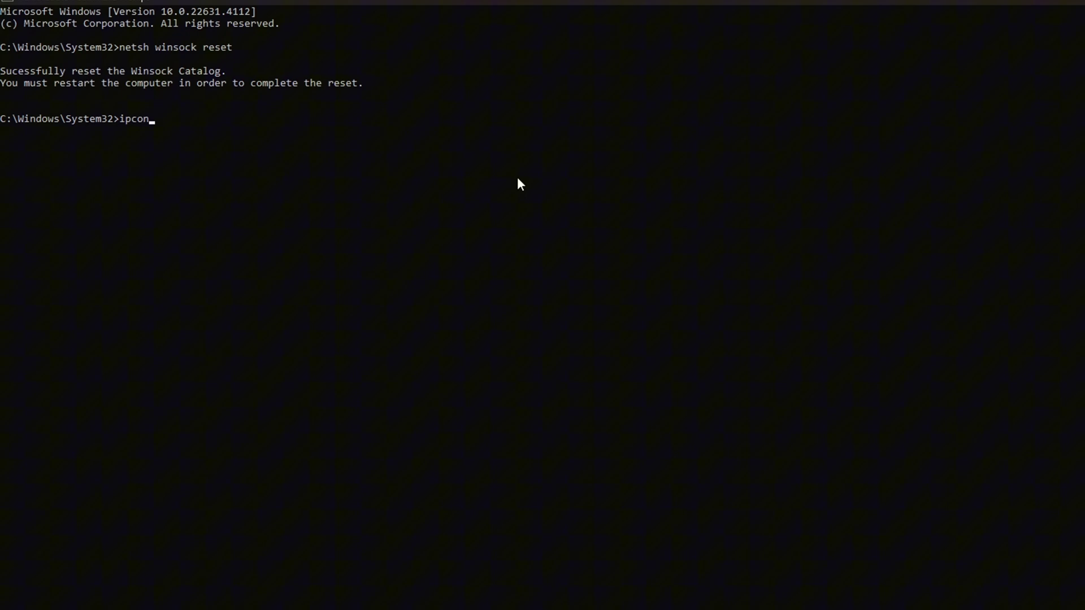
text(fig /flushdns)
key(Return)
text(ipconfig /release)
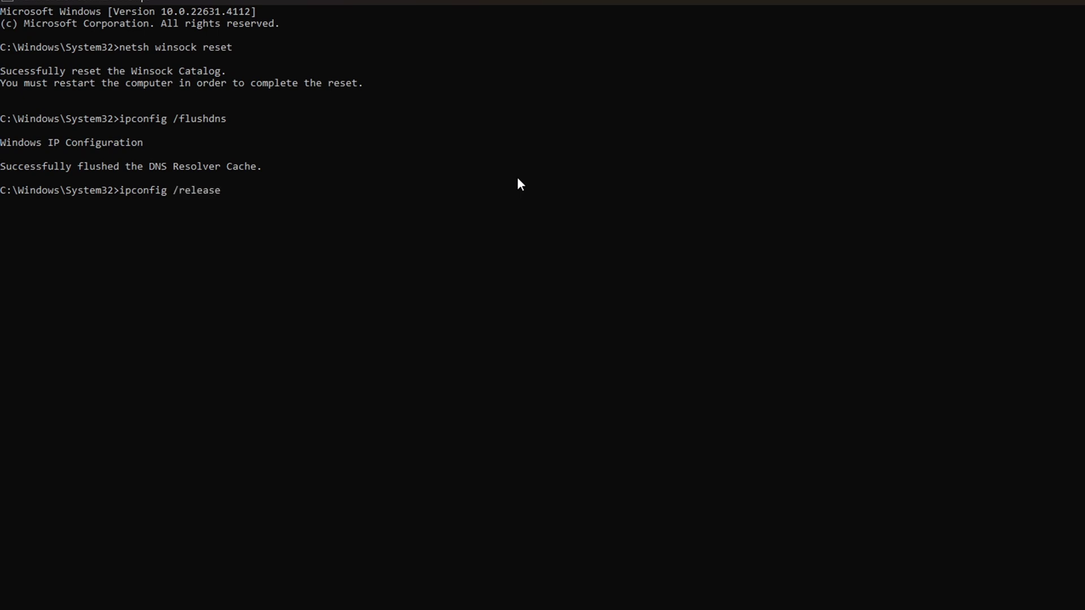
key(Return)
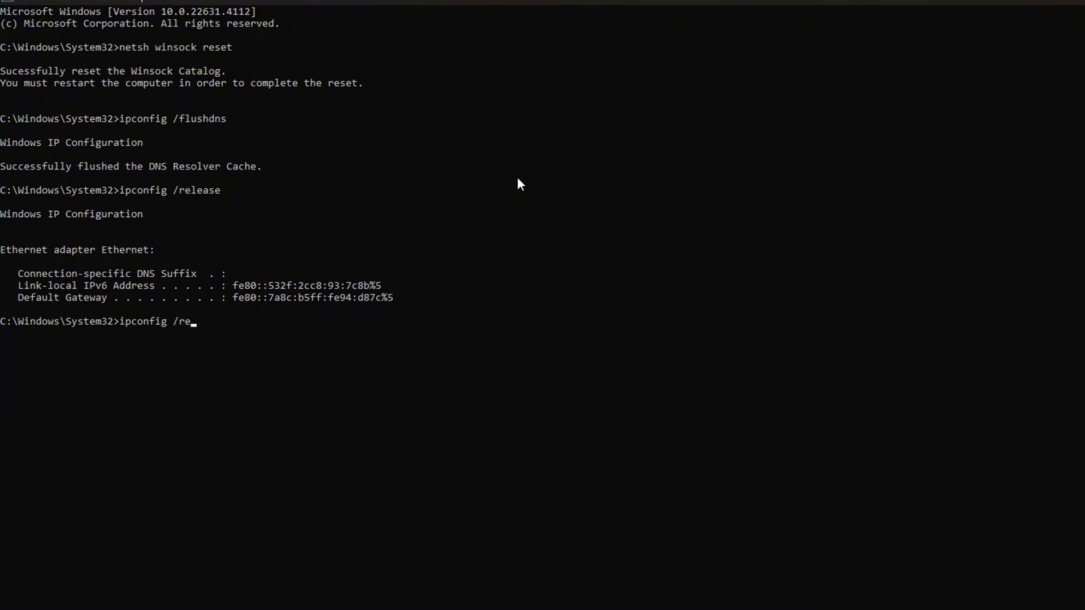
text(new)
key(Return)
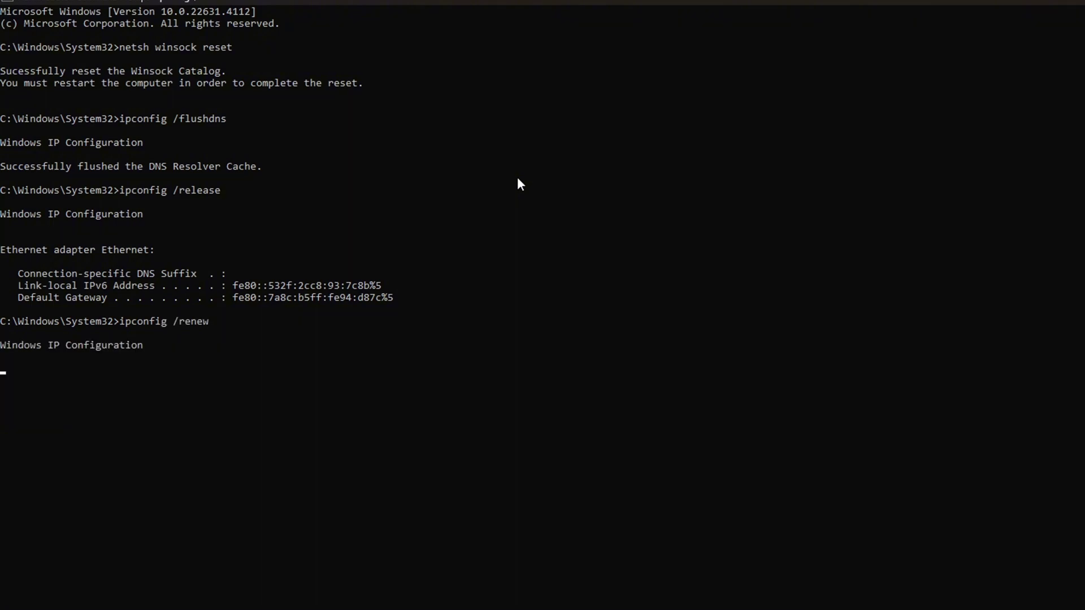
text(ne)
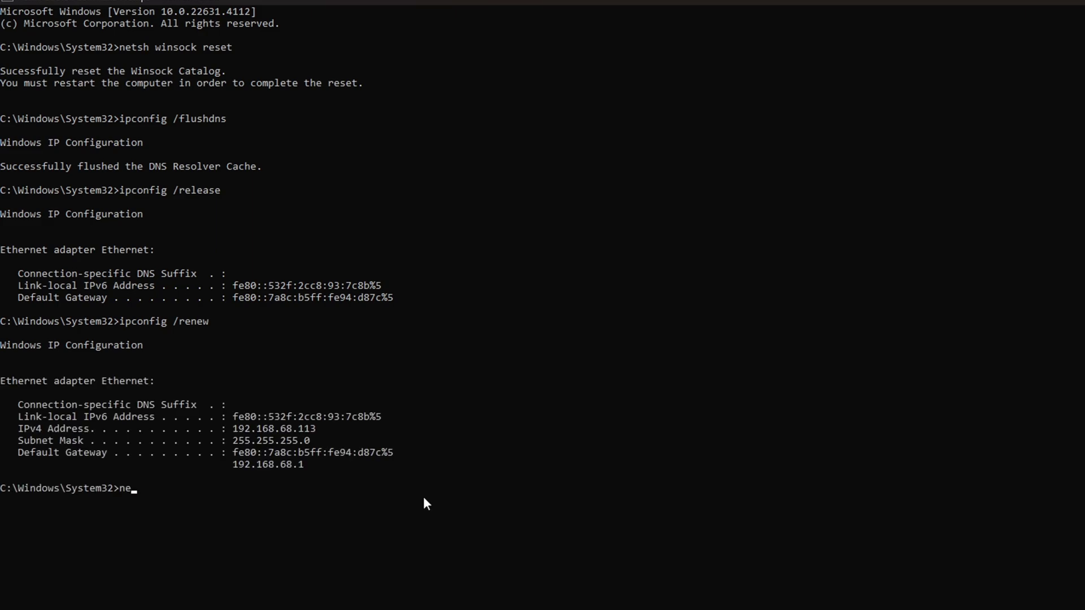
text(tsh int ip )
text(reset)
key(Return)
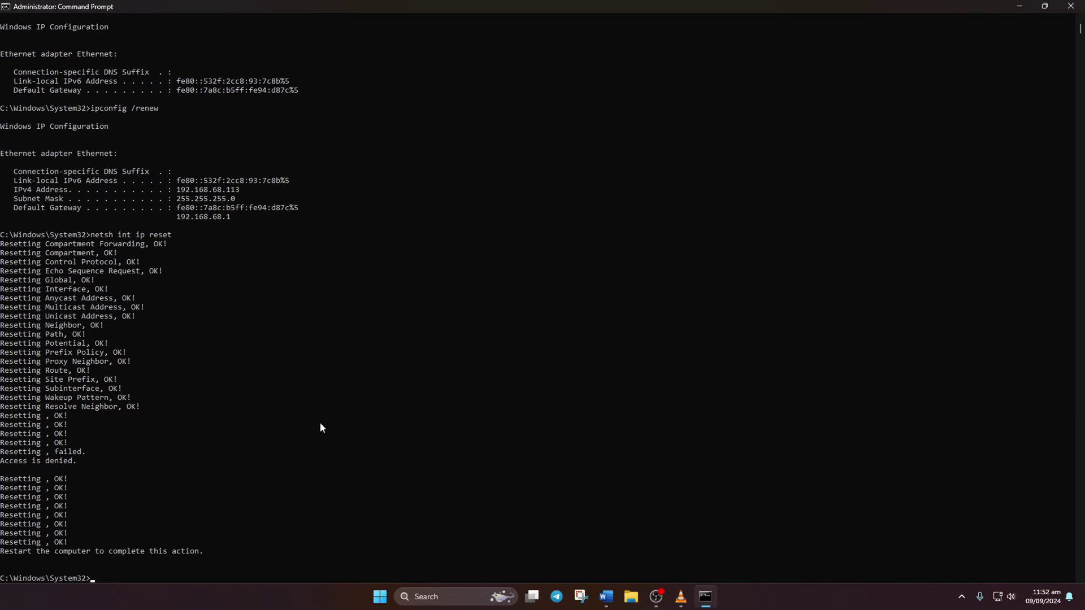
Step: Restart the computer from the Start power menu and reopen Command Prompt
click(380, 597)
click(682, 558)
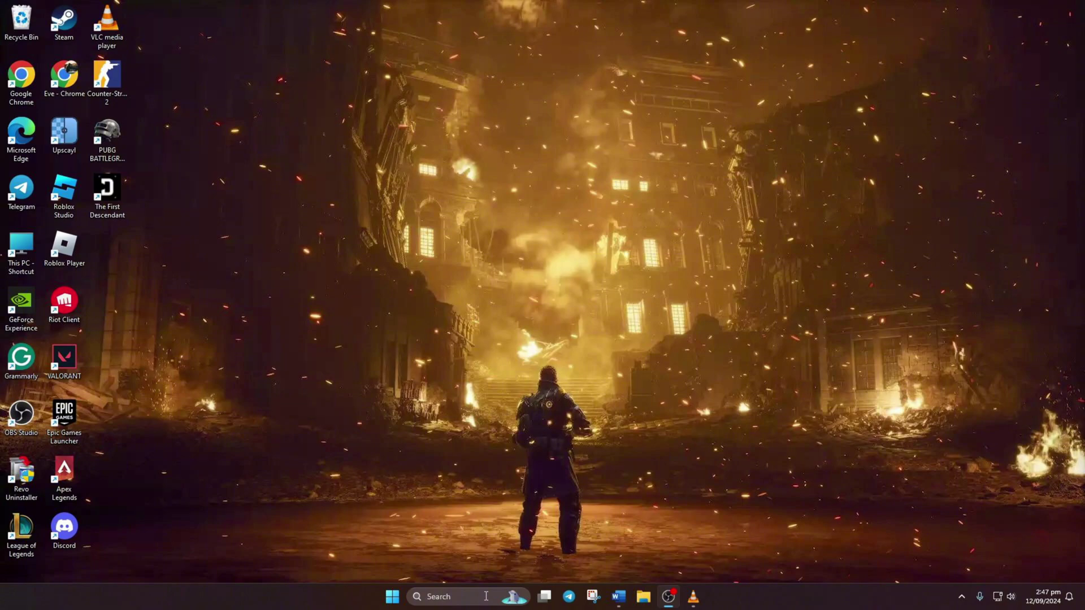
click(486, 597)
text(cmd)
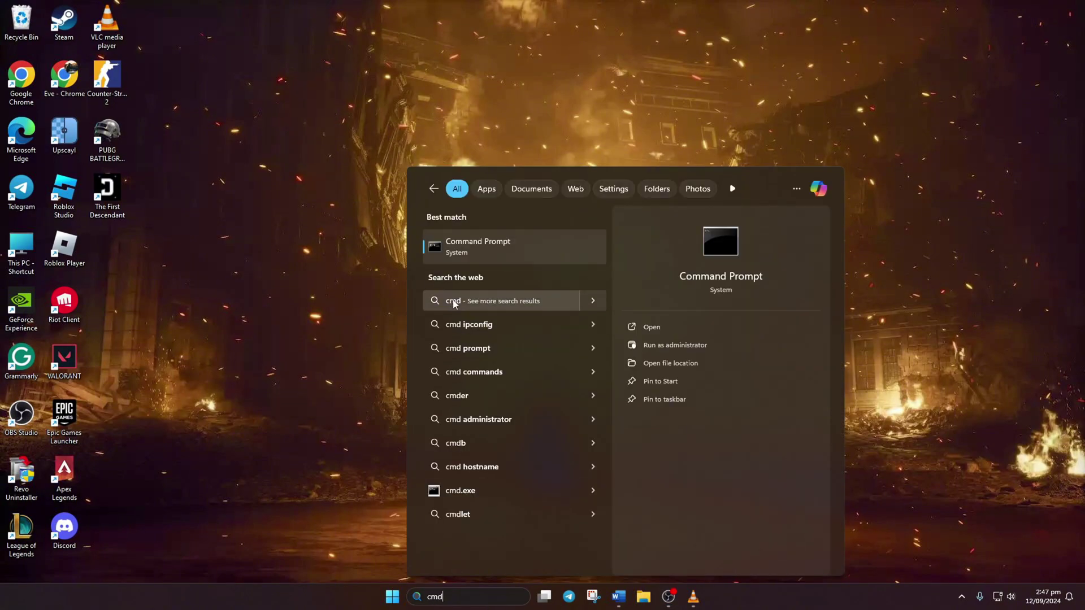
click(479, 247)
Step: Ping 1.1.1.1 and 8.8.8.8, confirming four replies, 0% loss and 31 ms average
double_click(656, 110)
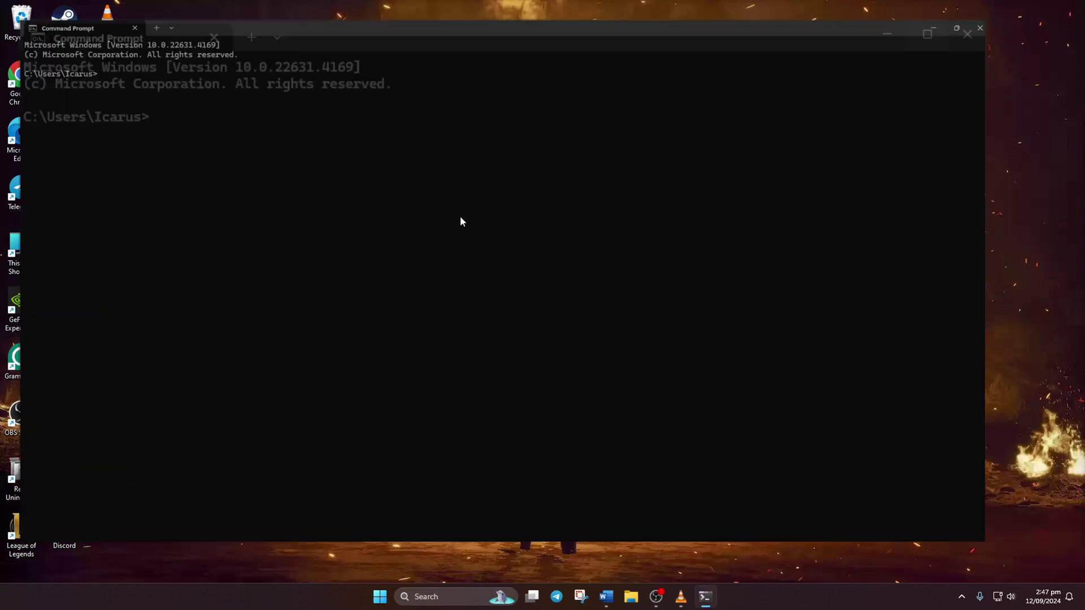
text(ping)
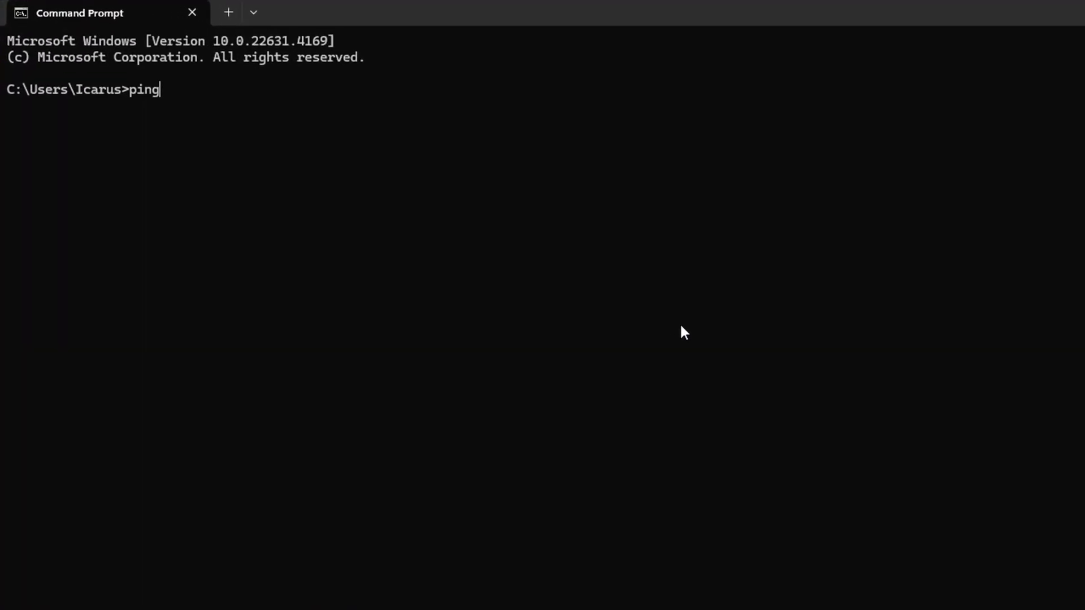
text( 1.1.1.1)
key(Return)
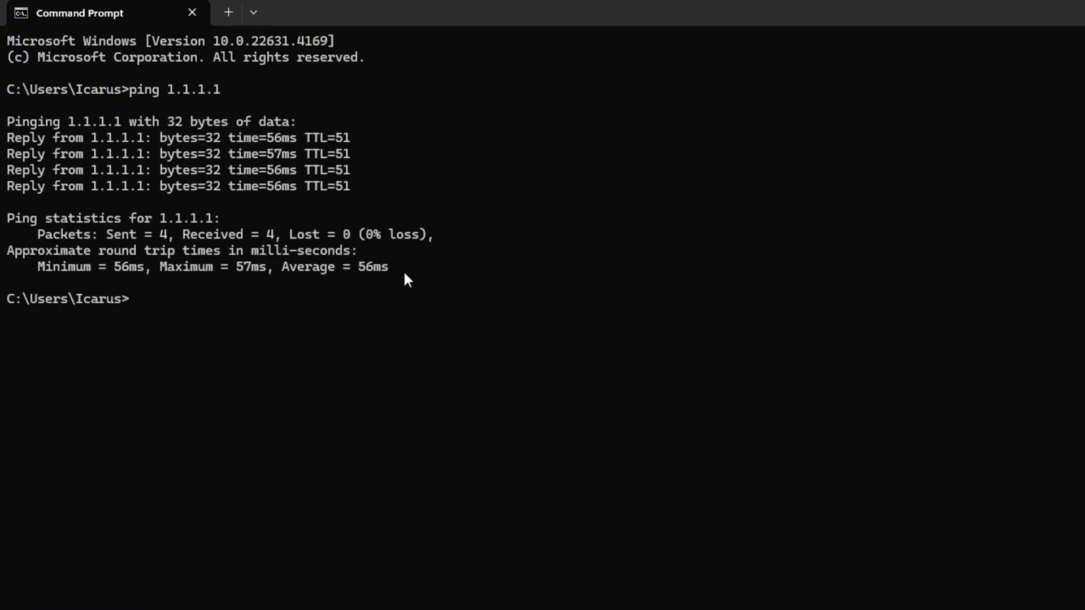
drag(403, 270, 35, 266)
text(ping 8.8.8.8)
key(Return)
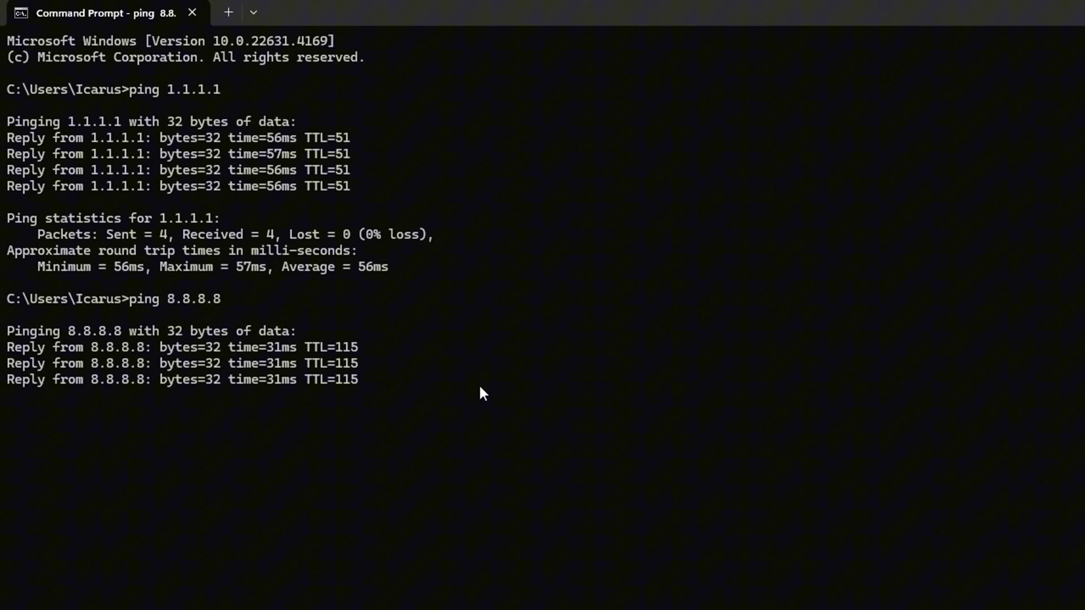
drag(391, 478, 55, 479)
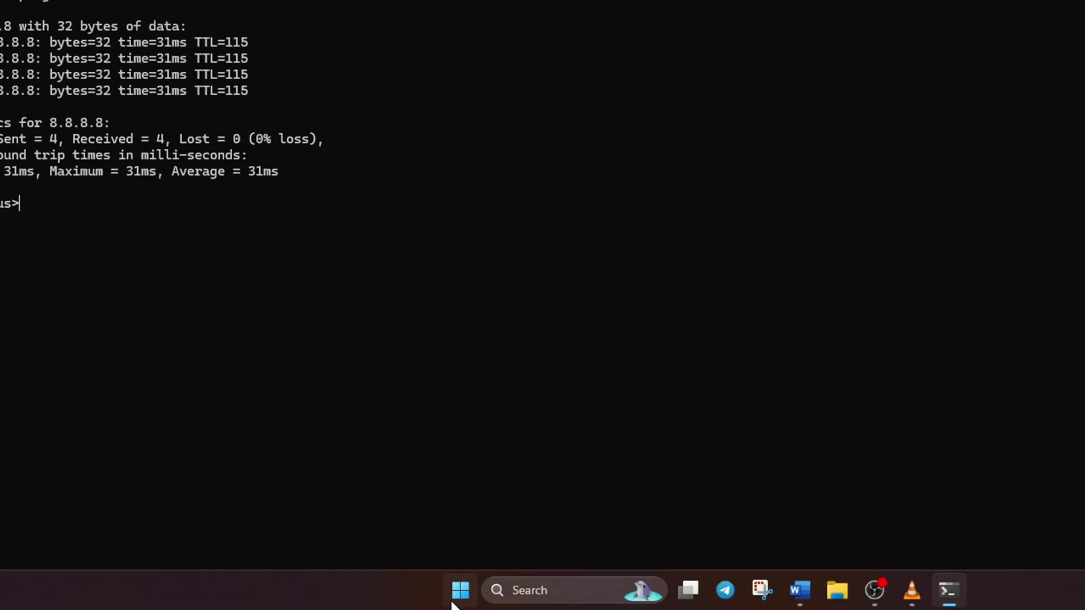
Step: Go to Settings > Network & internet > Ethernet to see its Automatic (DHCP) DNS assignment
click(460, 591)
click(507, 94)
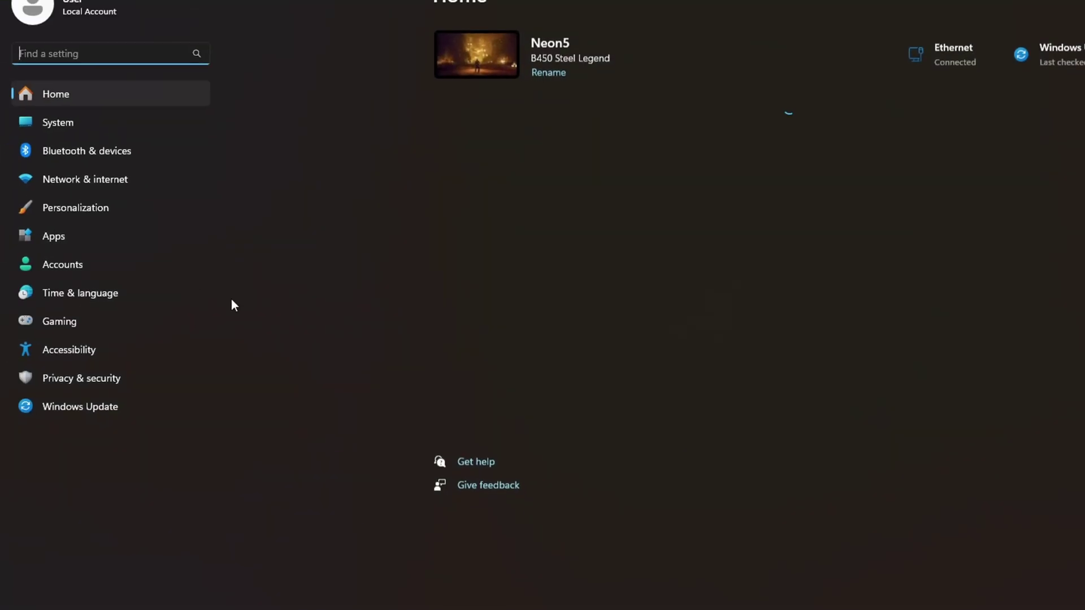
click(98, 176)
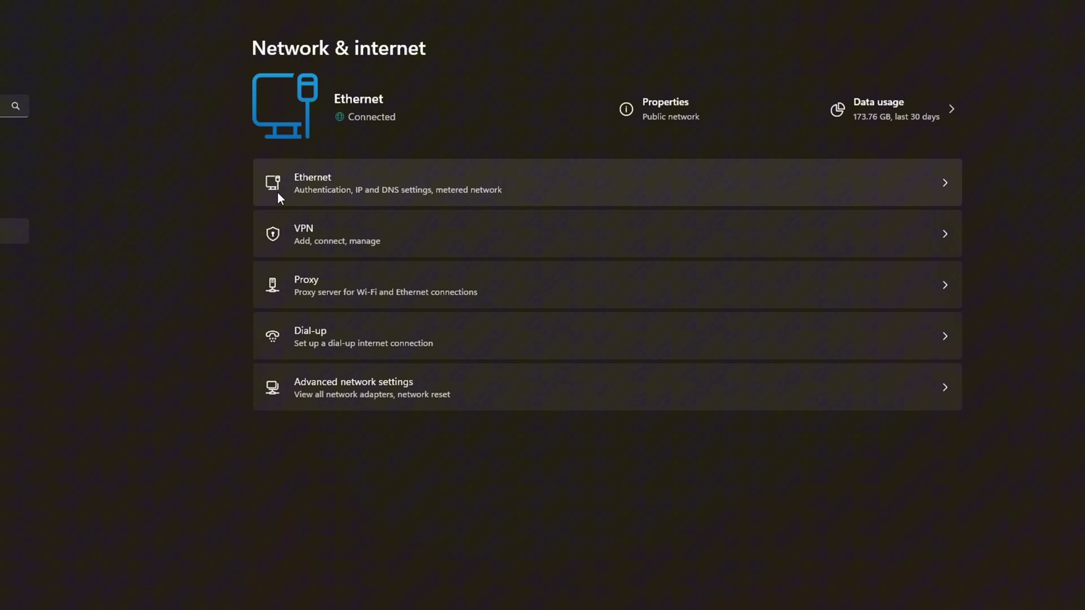
click(444, 183)
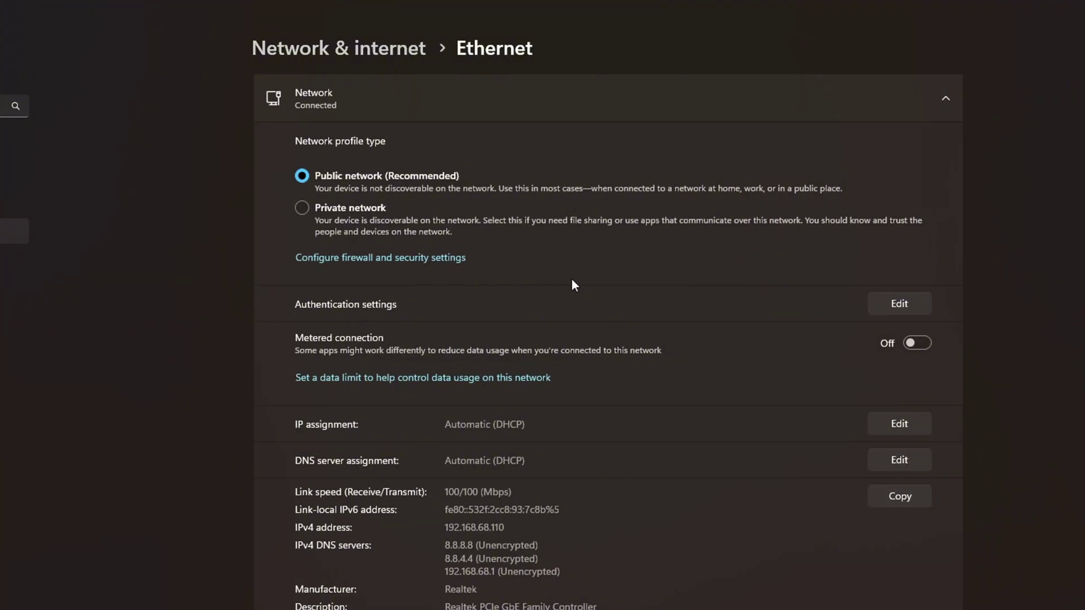
scroll(612, 421, down, 1)
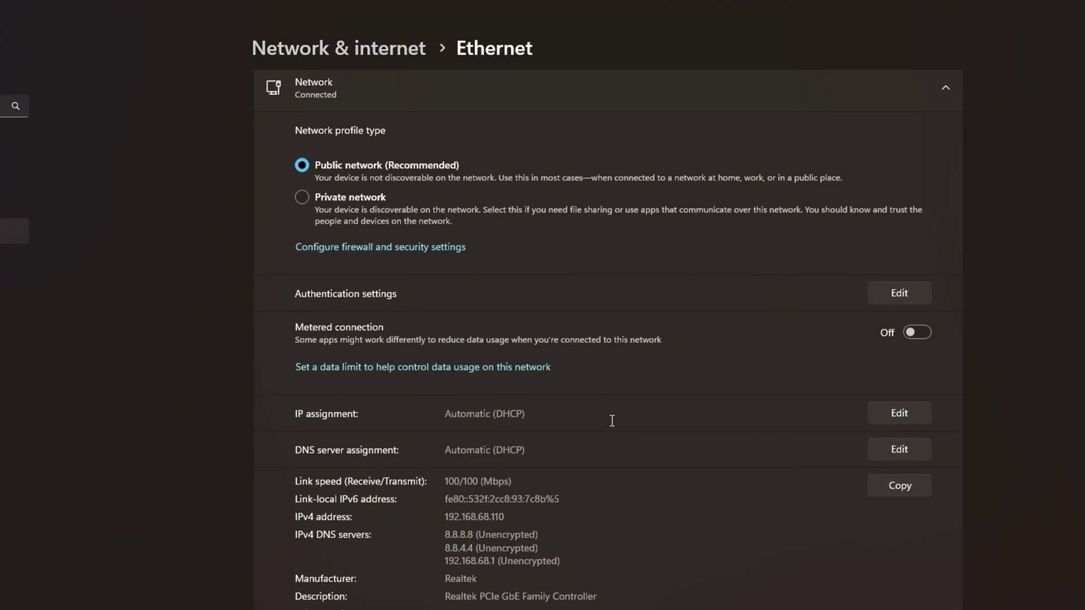
Step: Save Manual IPv4 DNS for Ethernet: preferred 8.8.8.8, alternate 8.8.4.4
click(899, 451)
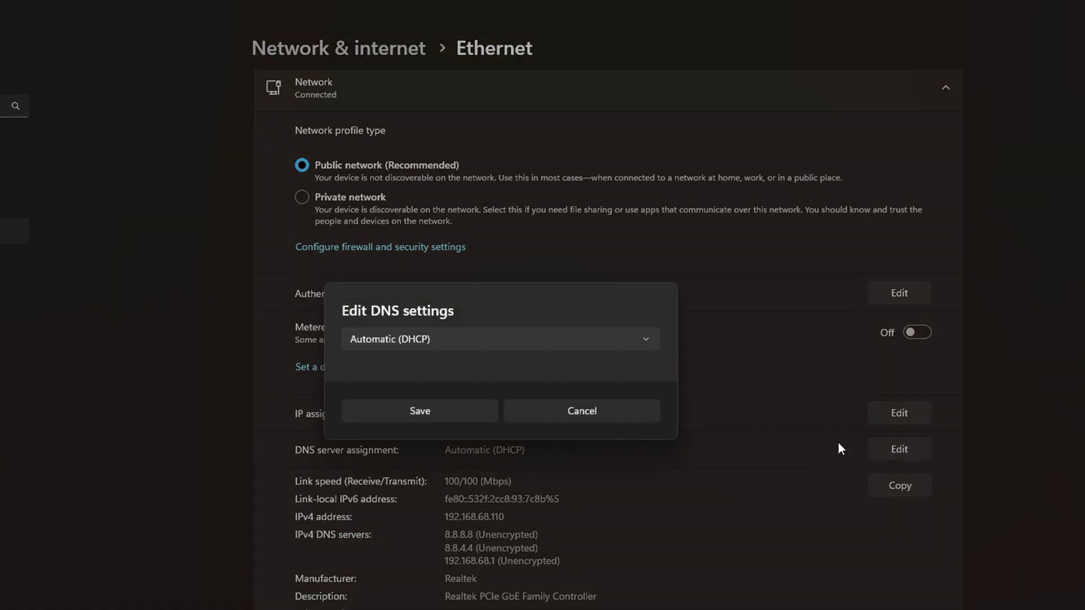
click(434, 339)
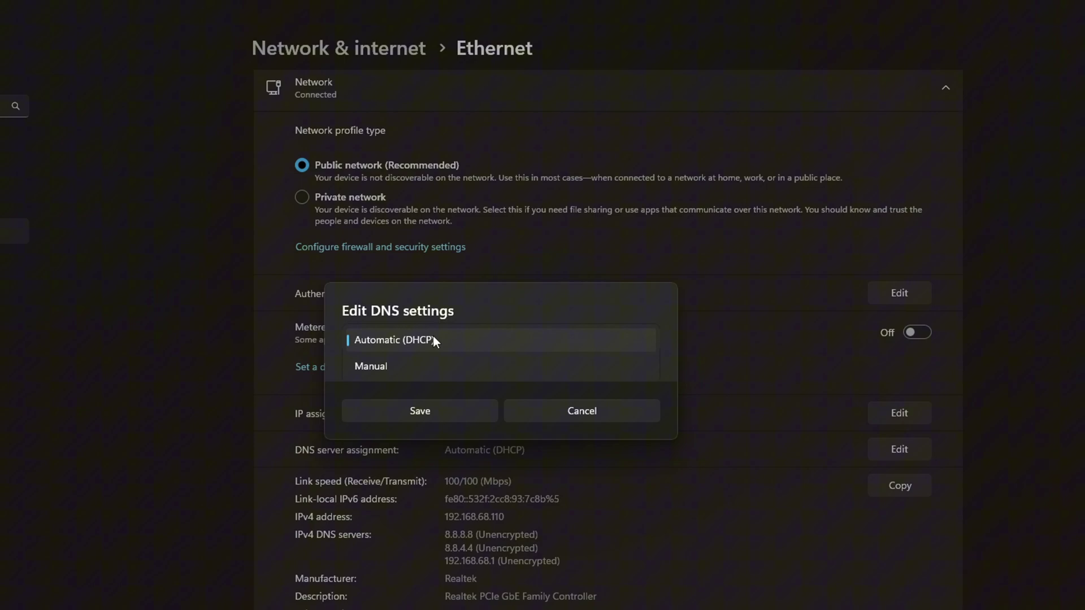
click(396, 365)
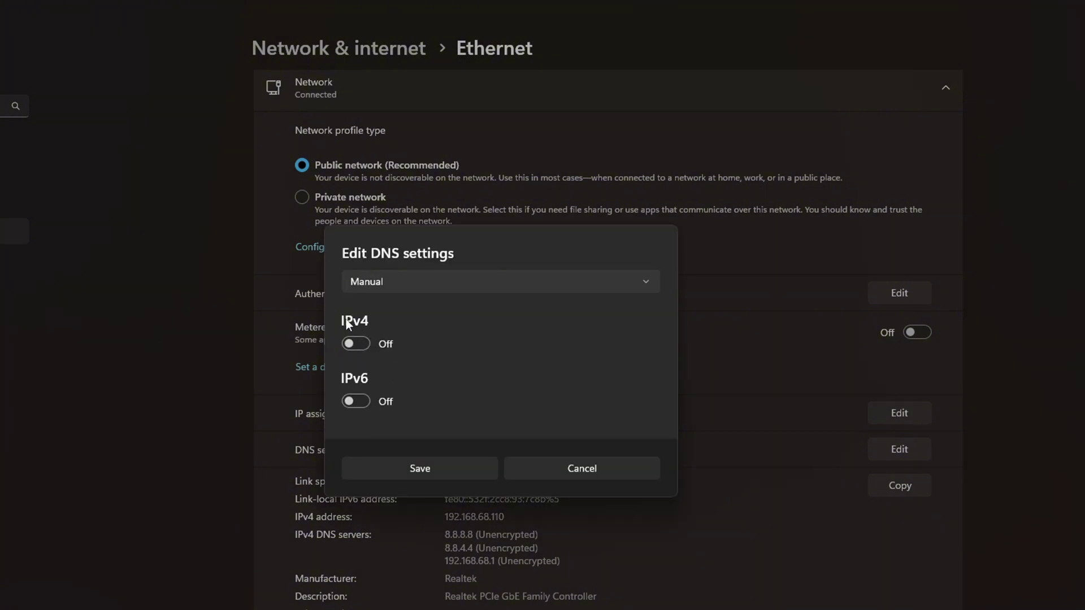
click(355, 344)
click(396, 289)
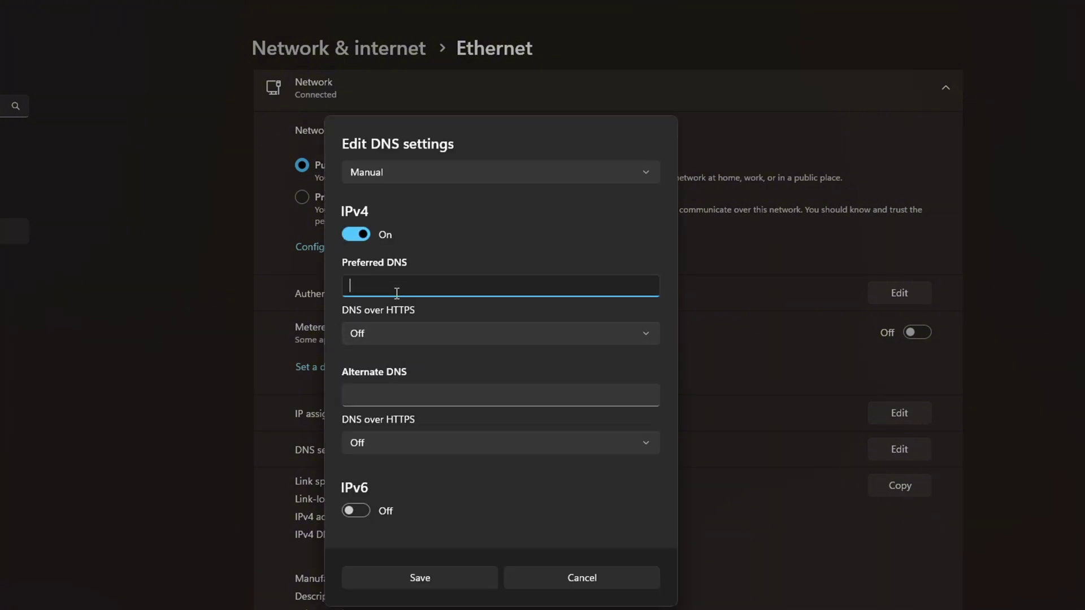
text(1.1.1.1)
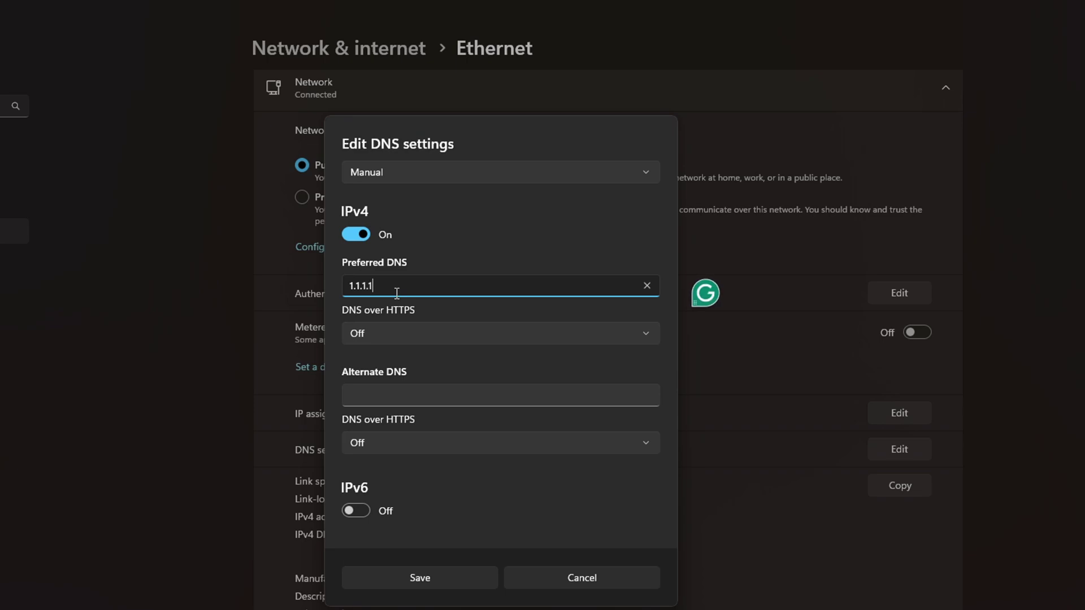
click(387, 393)
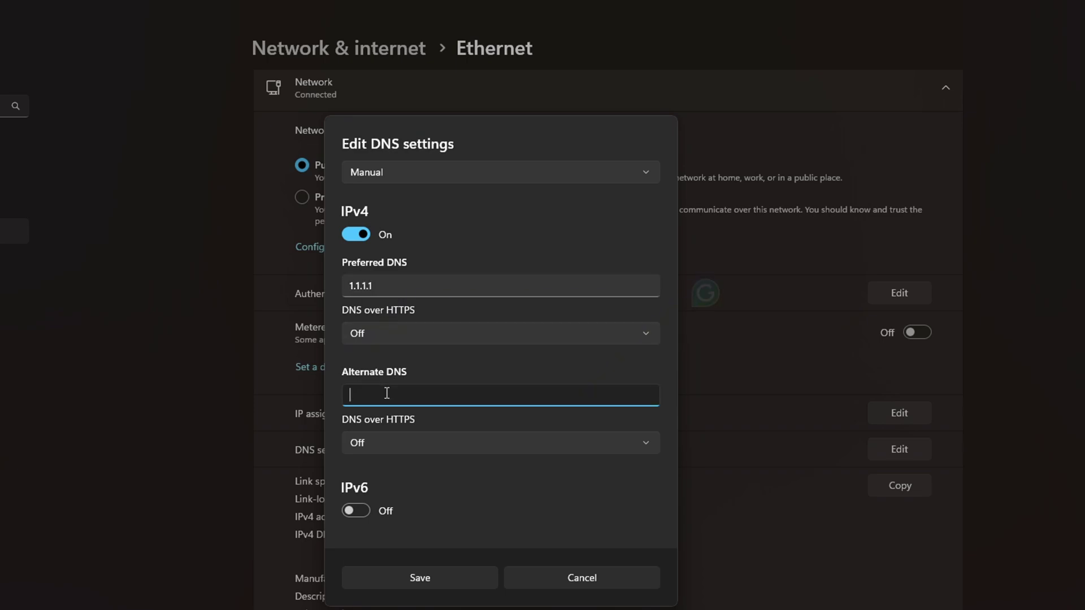
text(1.0.0.)
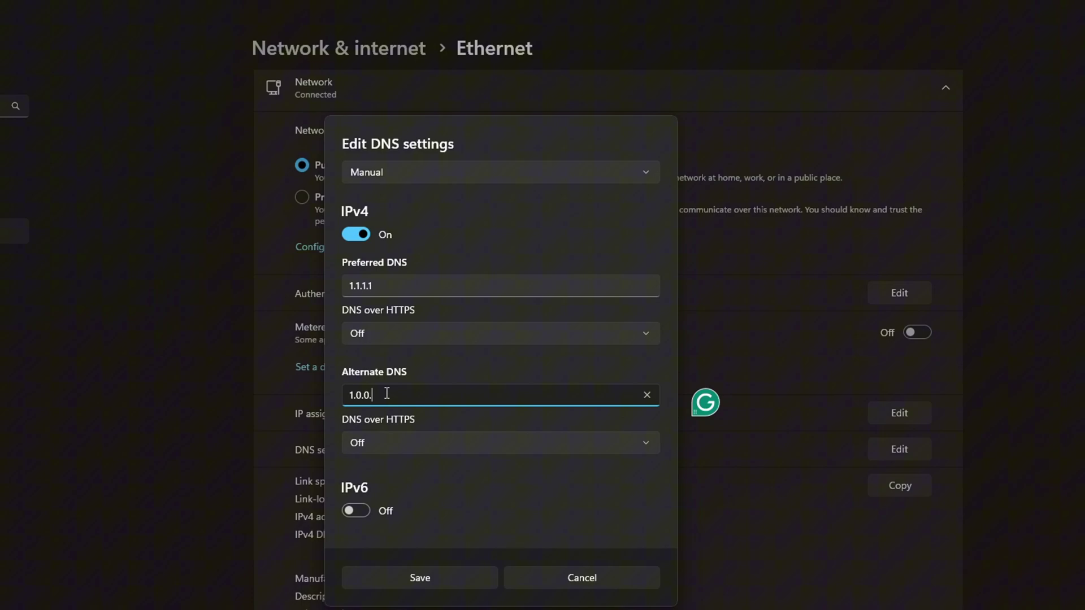
text(1)
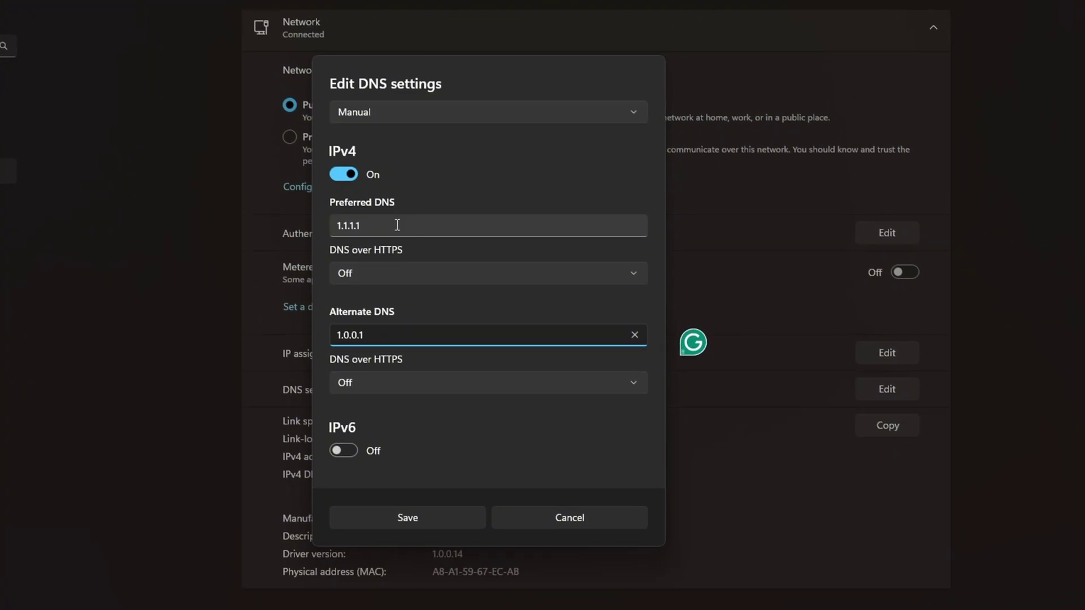
double_click(397, 225)
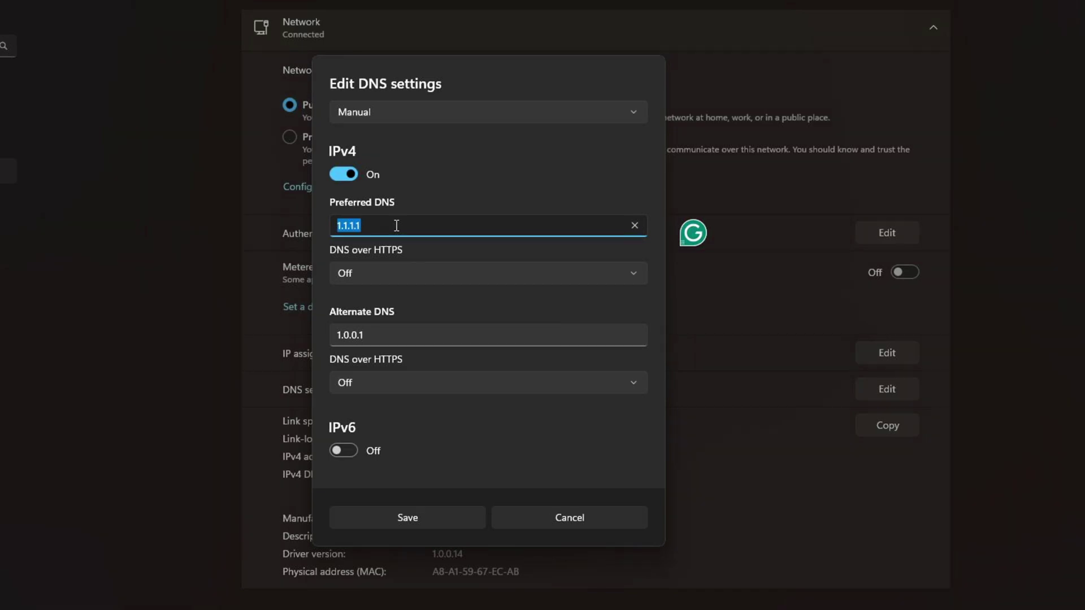
text(8.8.8.8)
double_click(447, 335)
text(8.8.4.4)
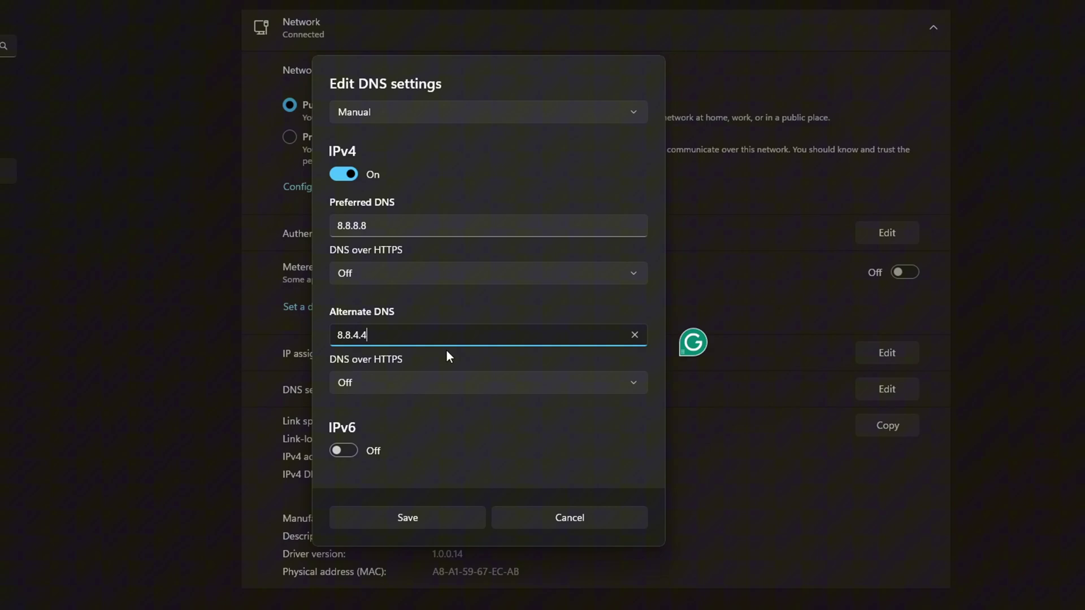
click(414, 516)
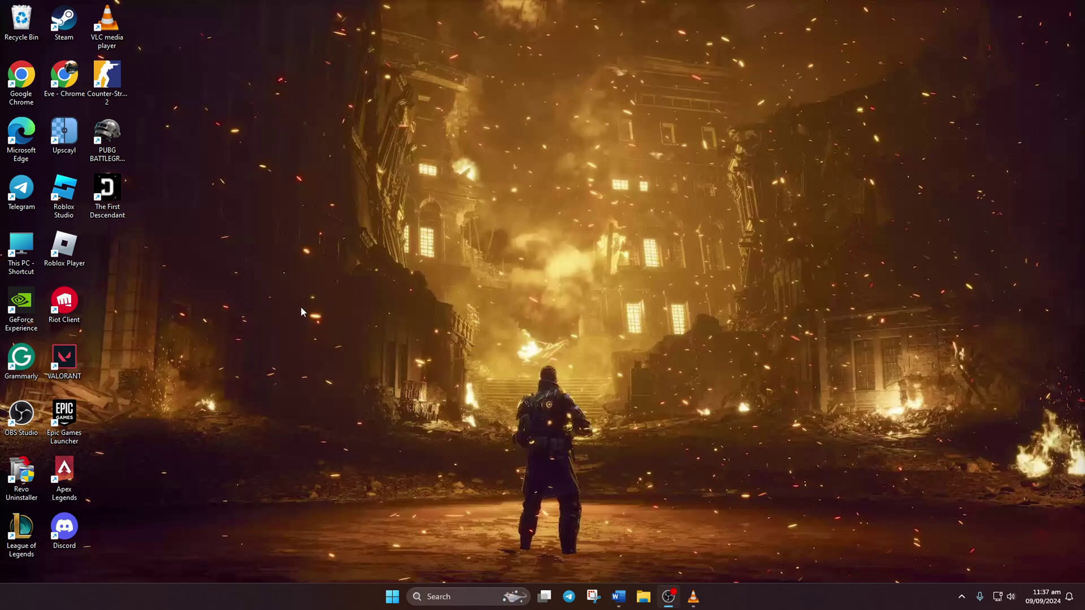
Step: Launch Steam and browse The First Descendant's local files from the Library
double_click(64, 21)
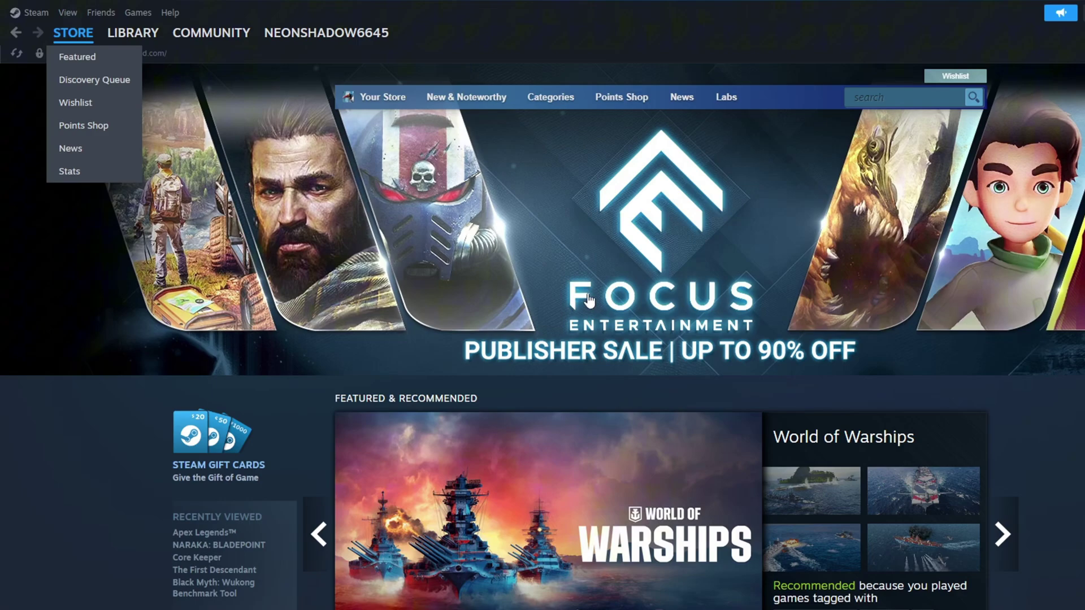
click(133, 32)
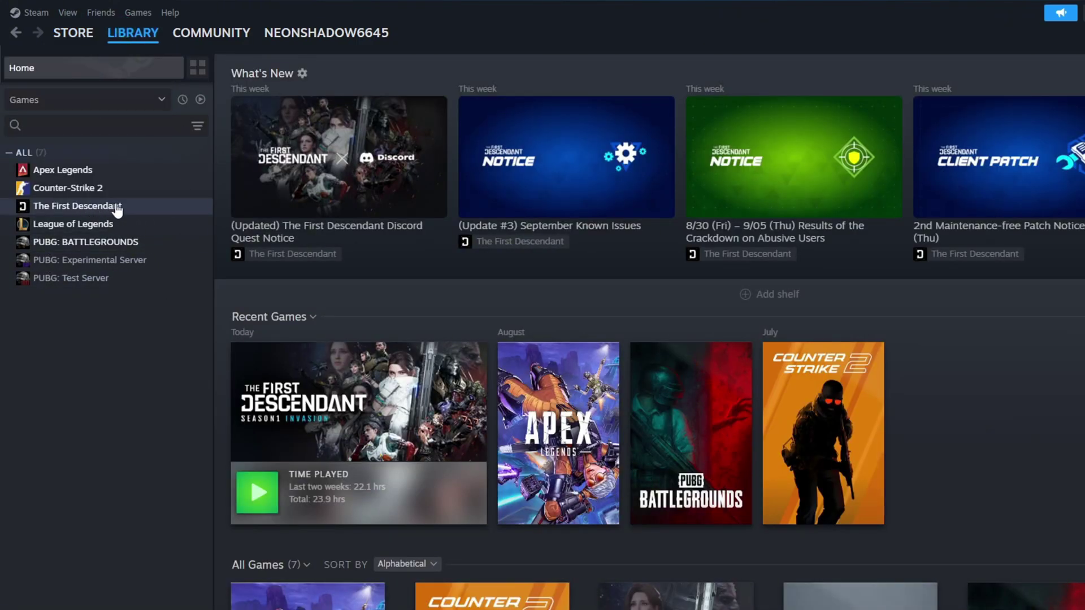
right_click(96, 207)
mouse_move(155, 325)
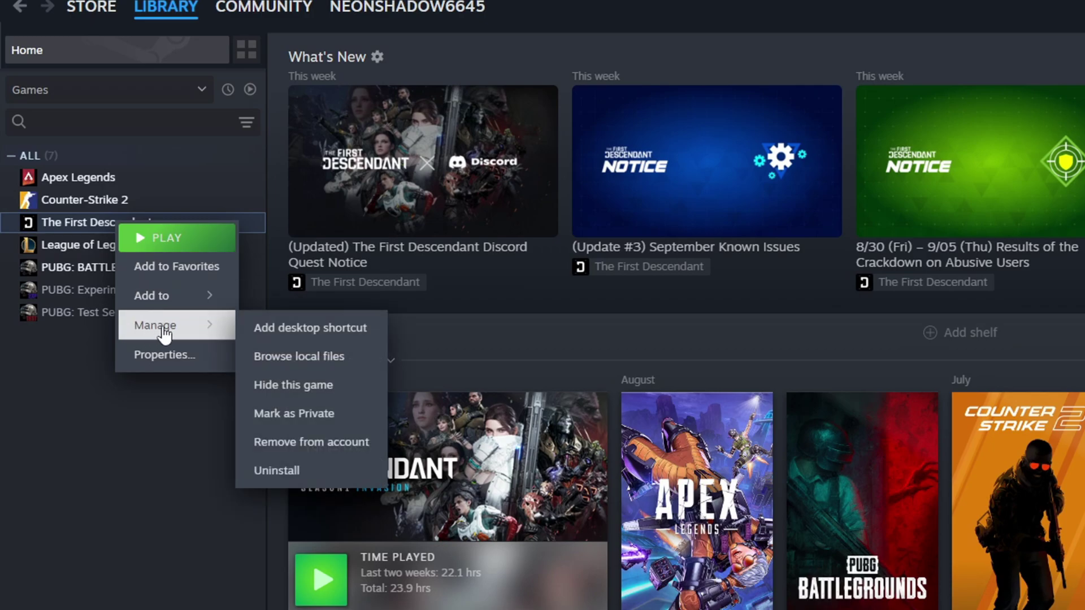
click(298, 356)
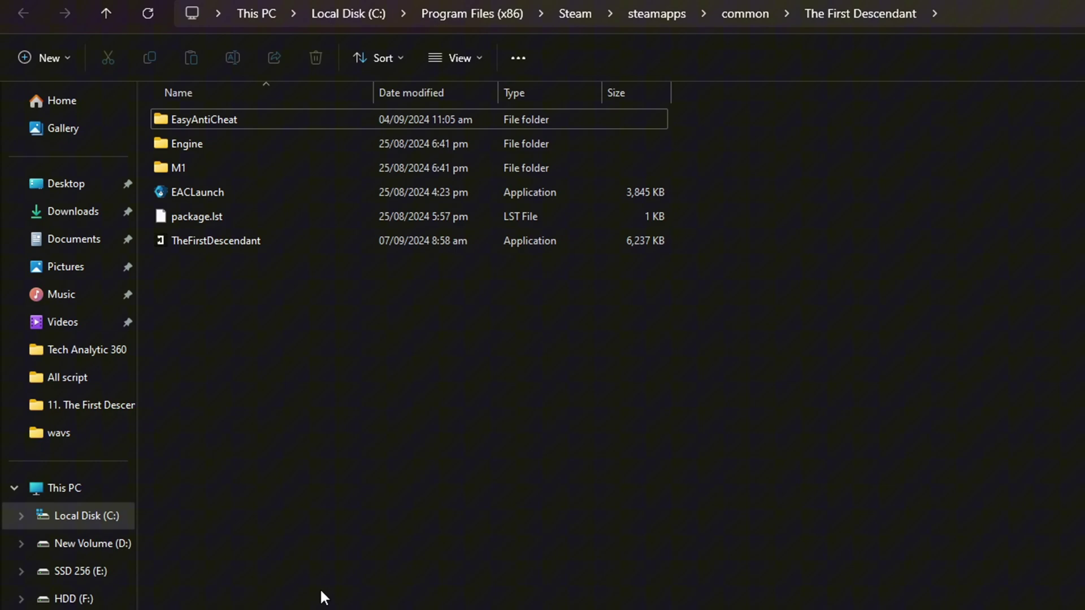
Step: Go to M1\Binaries\Win64\BlackCipher and copy that folder's path from the address bar
double_click(228, 166)
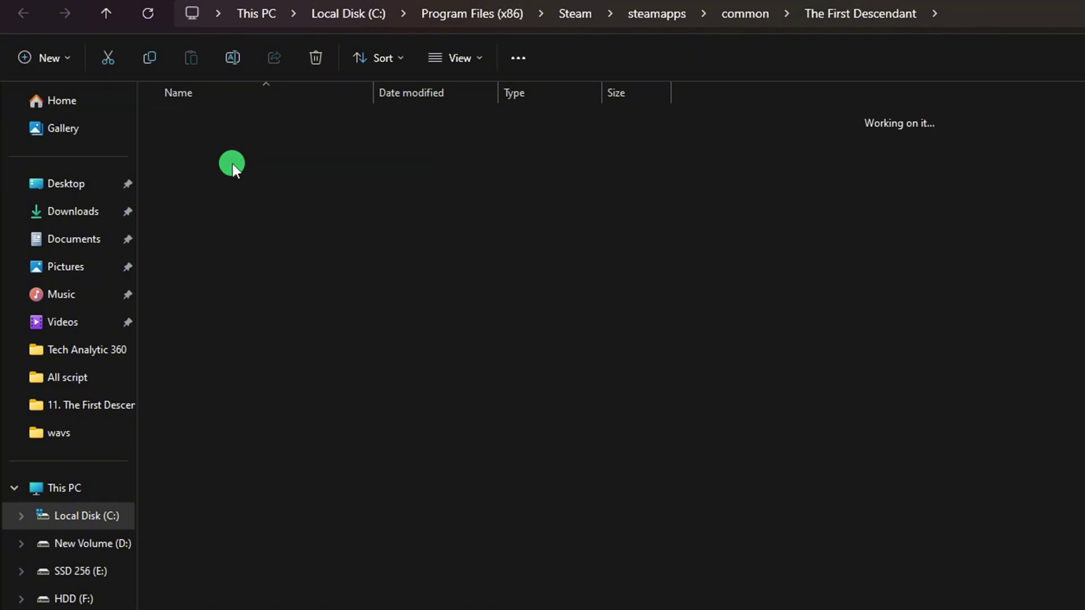
double_click(197, 118)
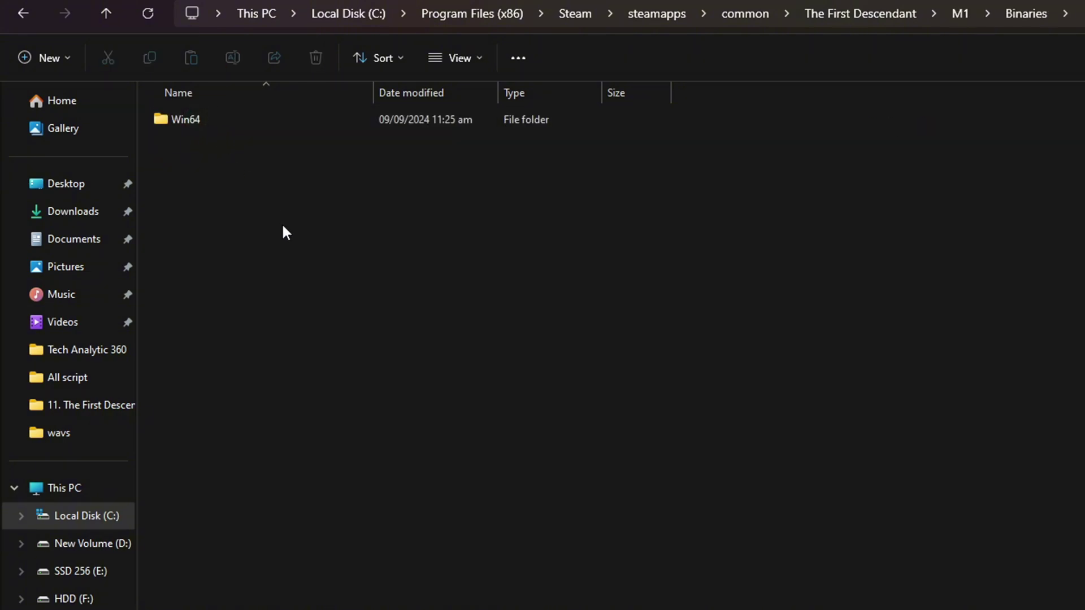
double_click(225, 119)
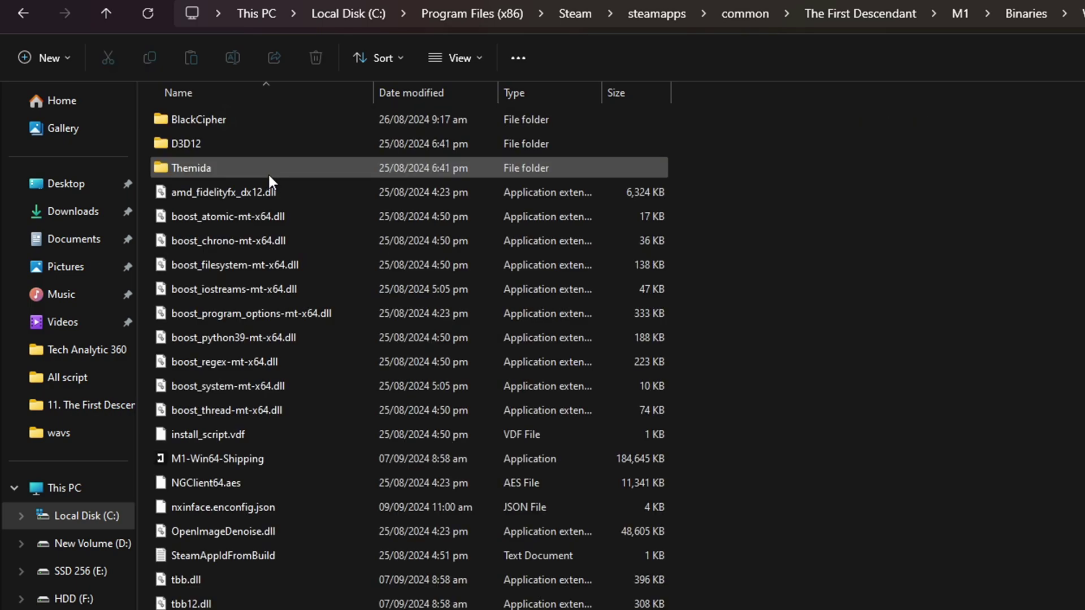
double_click(283, 125)
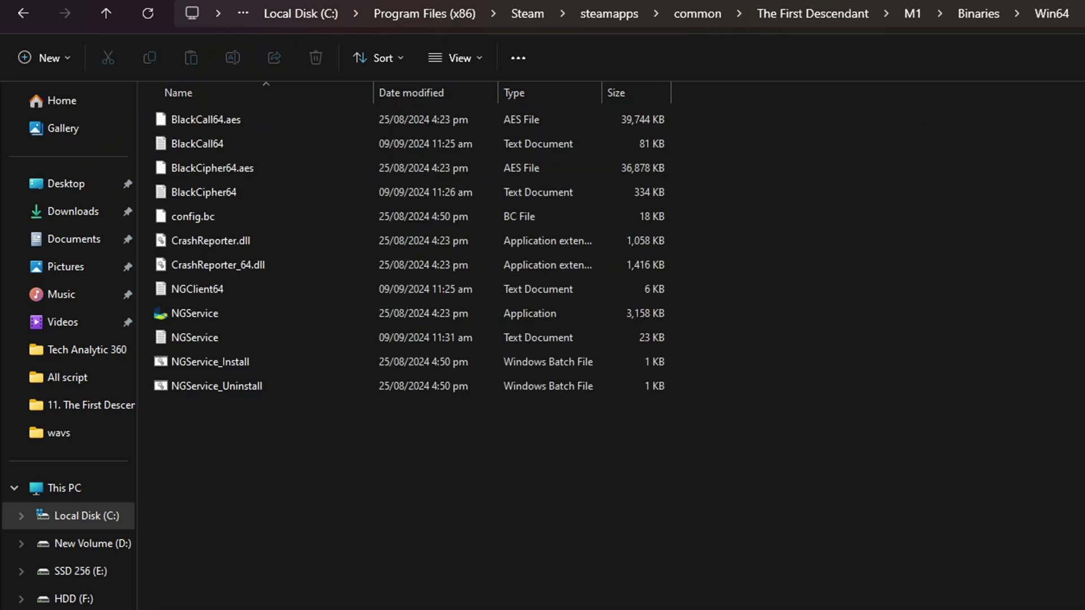
click(933, 15)
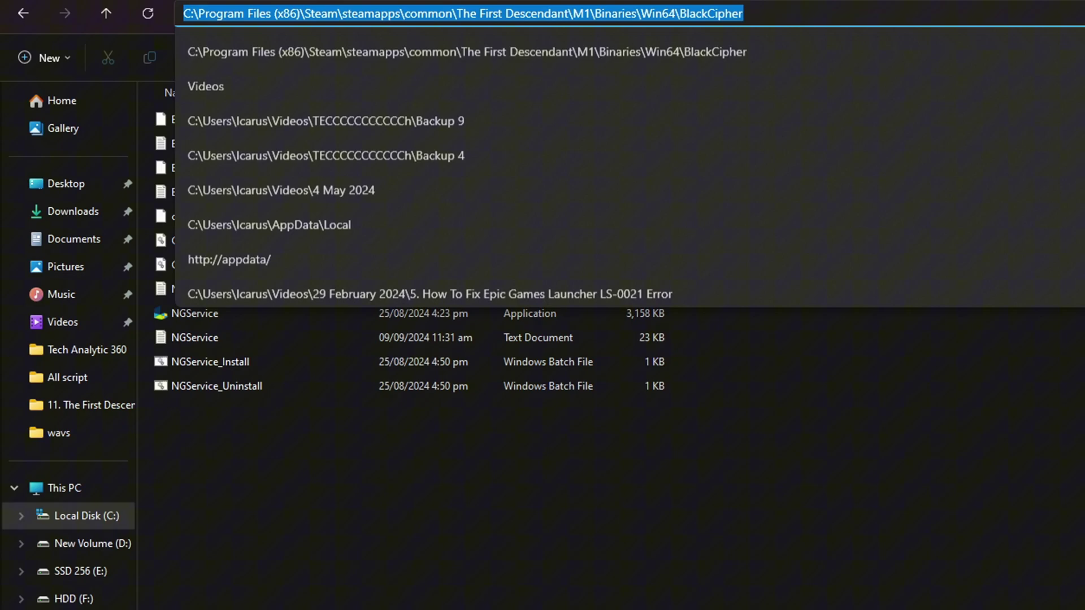
right_click(873, 41)
click(914, 78)
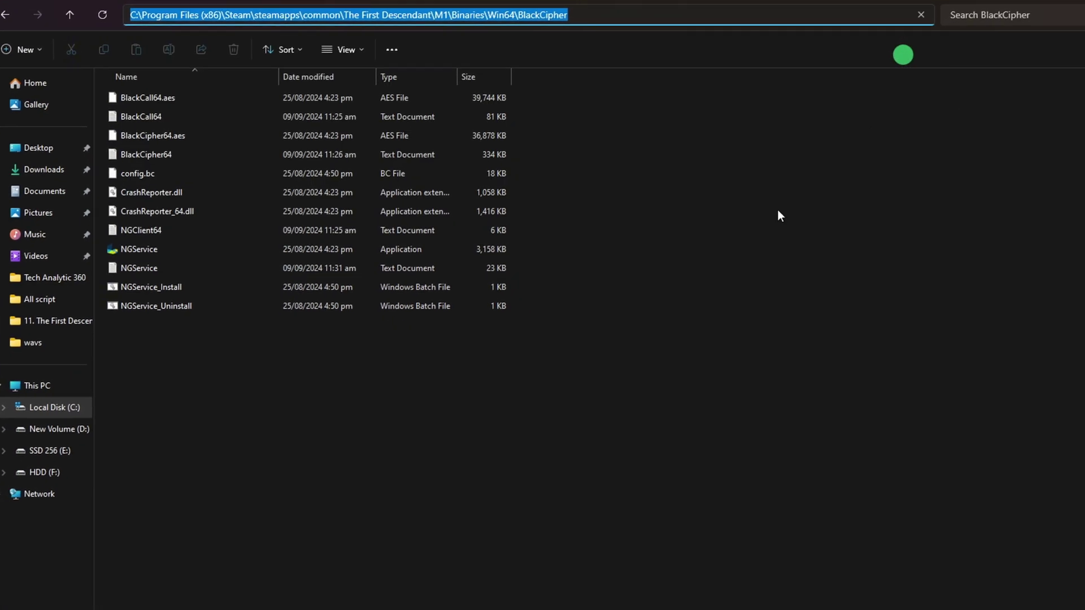
key(super)
text(wind)
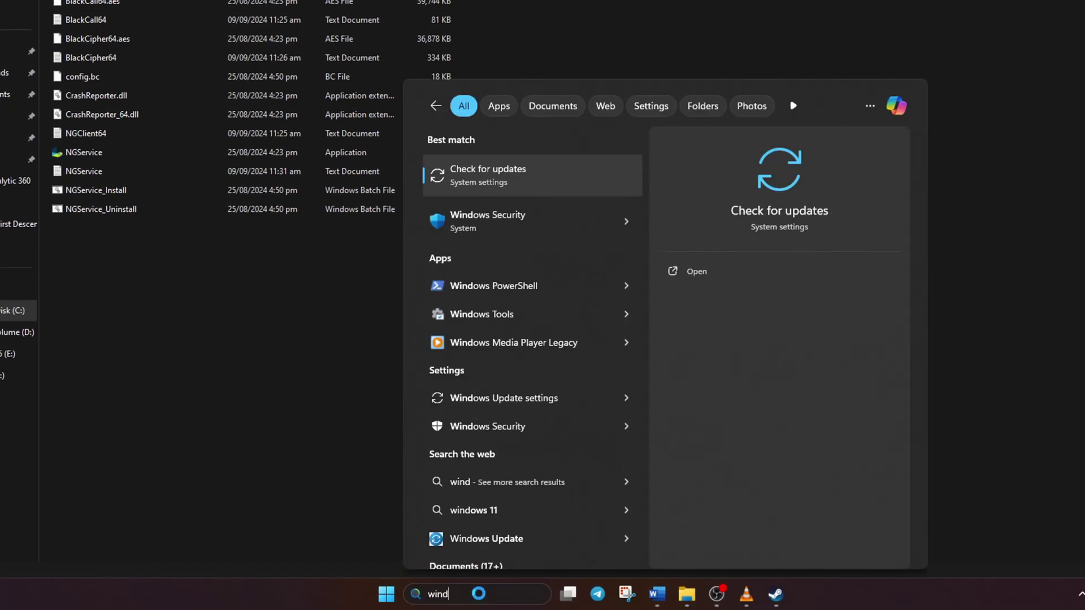
text(ows security)
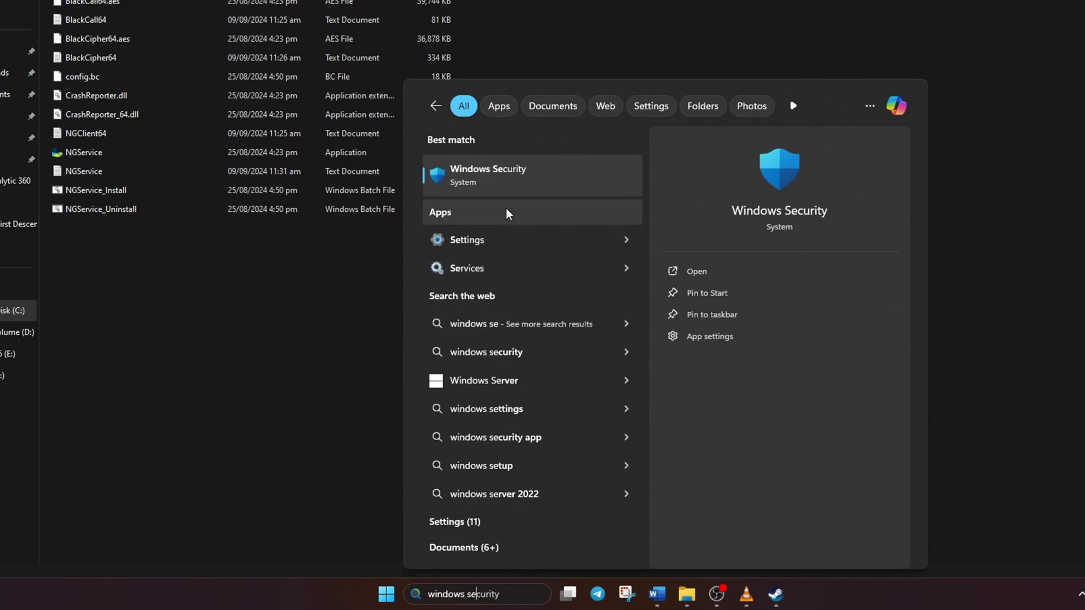
Step: Open Windows Security's Virus & threat protection settings and choose Add or remove exclusions
click(544, 180)
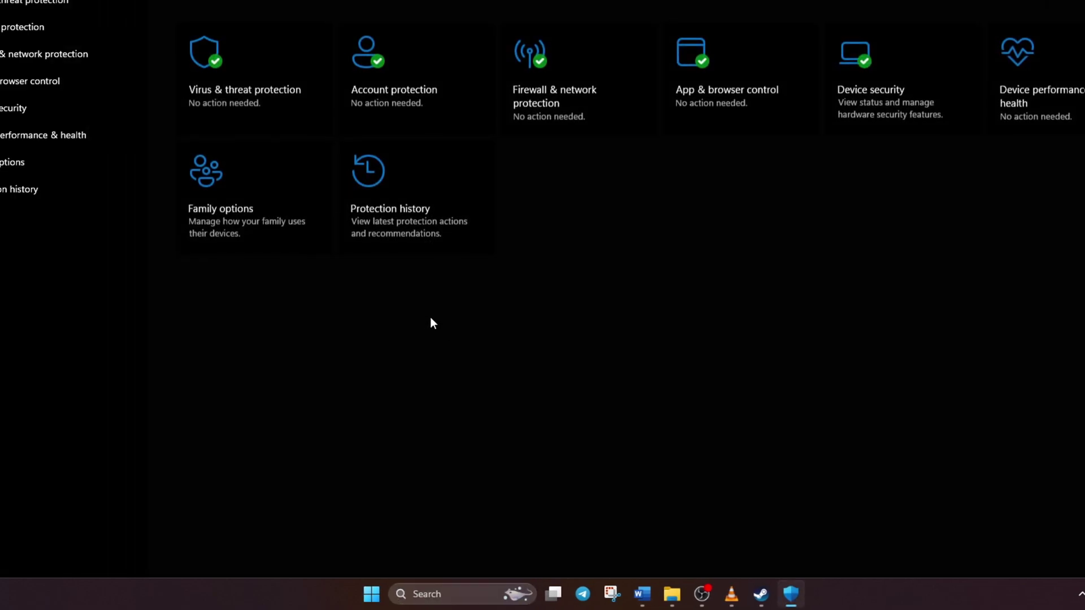
click(314, 192)
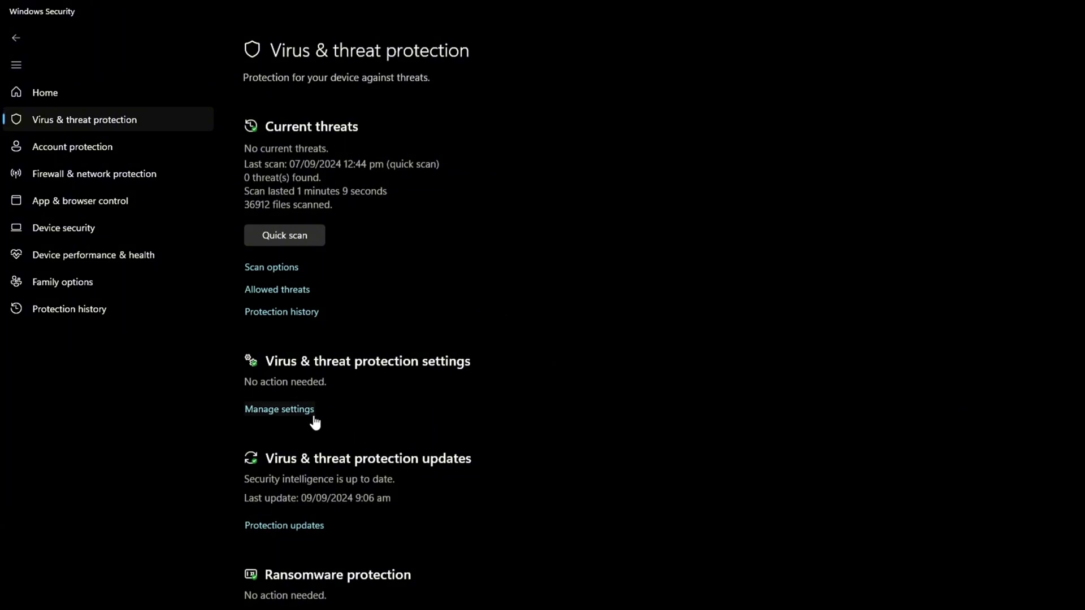
click(287, 409)
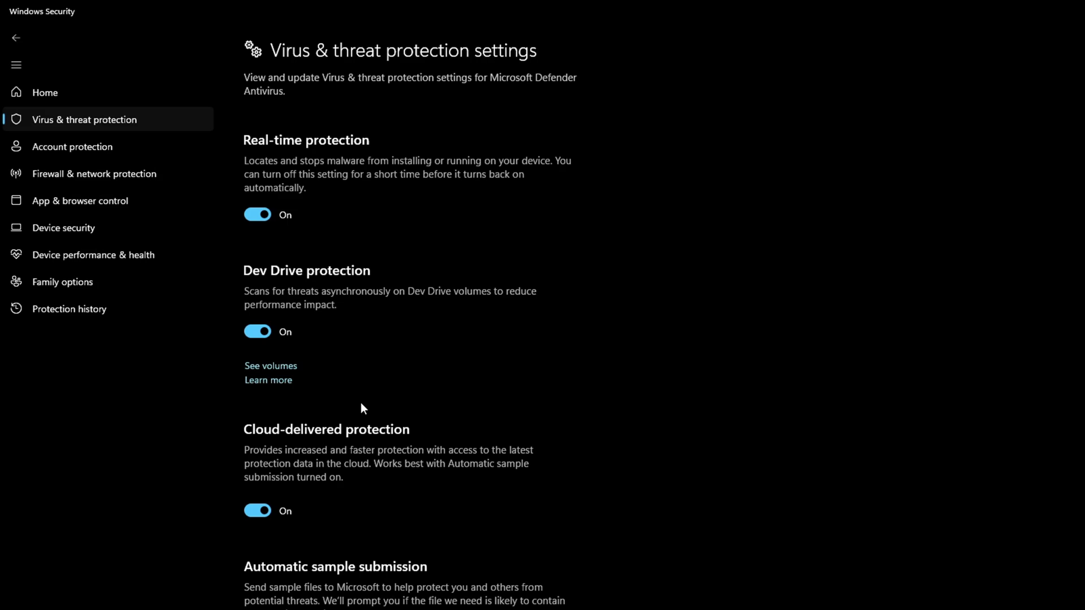
scroll(422, 394, down, 5)
scroll(429, 403, down, 3)
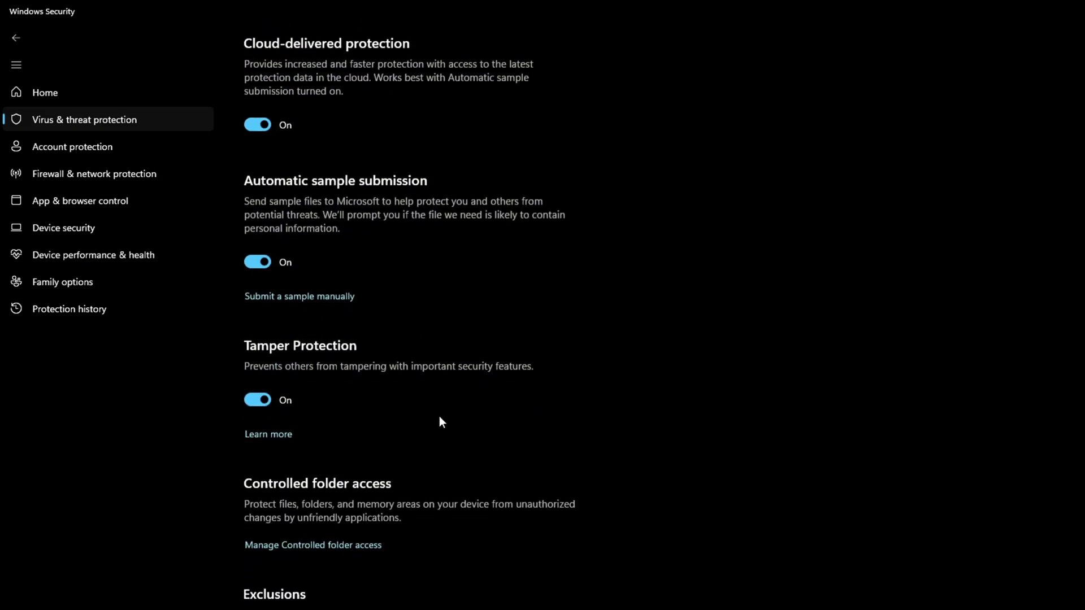
scroll(424, 399, down, 3)
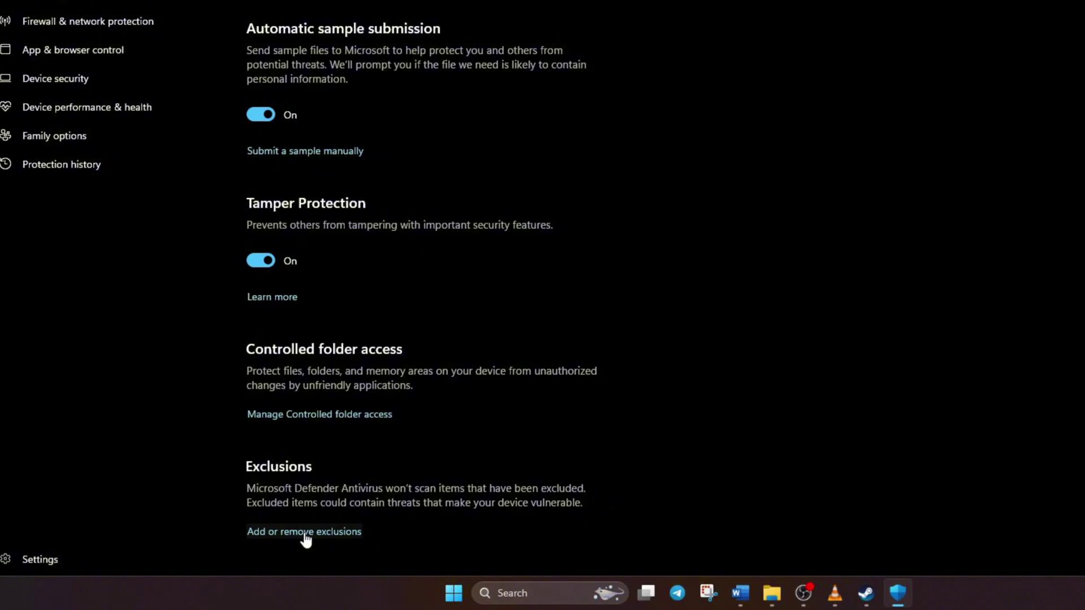
click(306, 534)
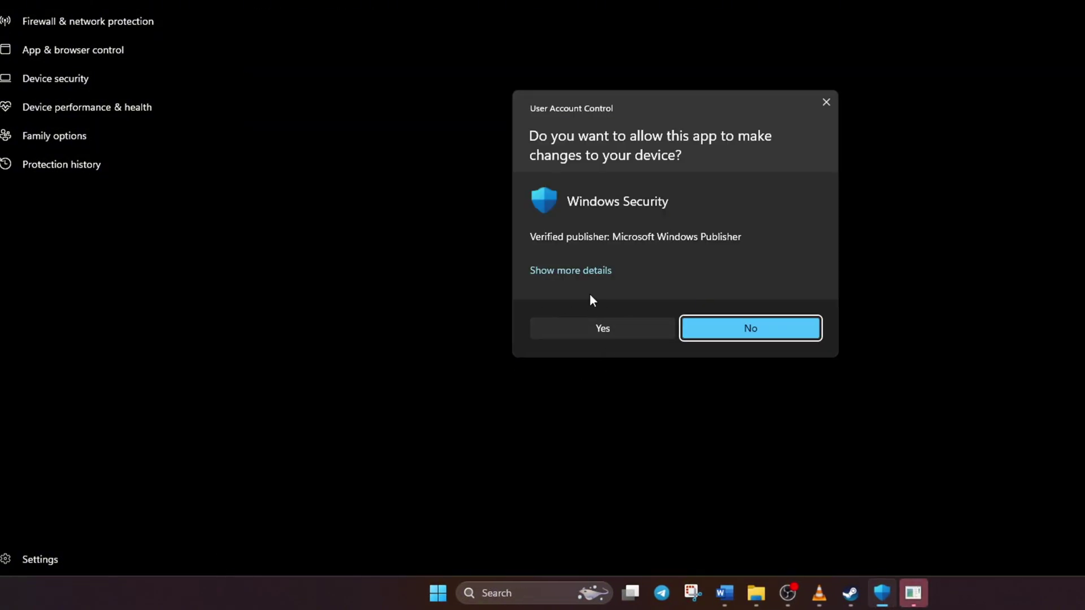
Step: Approve the permission prompt and add the pasted BlackCipher path as a folder exclusion
click(605, 328)
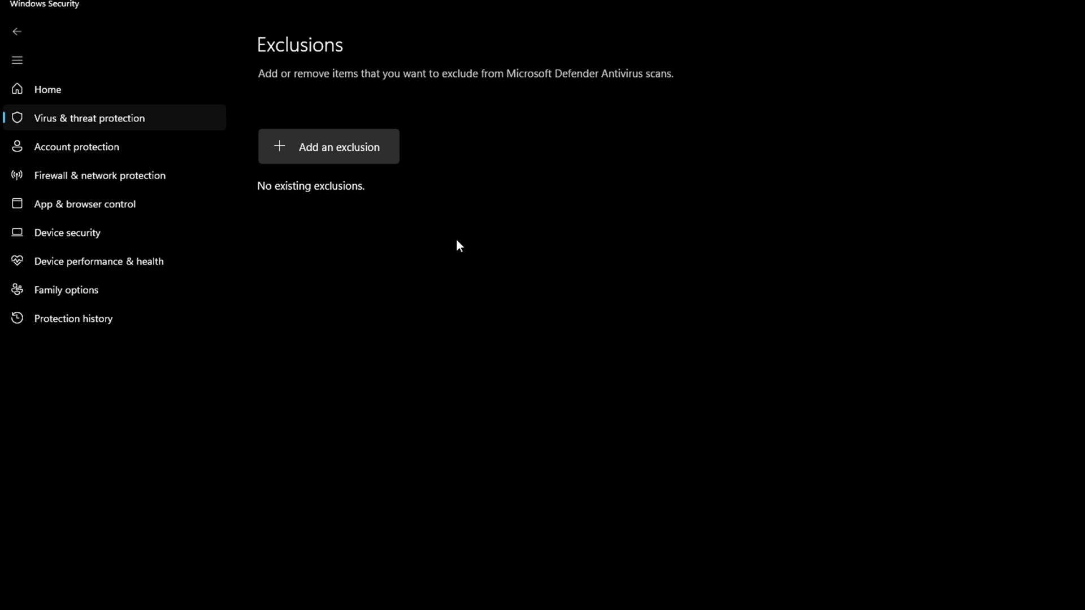
click(292, 150)
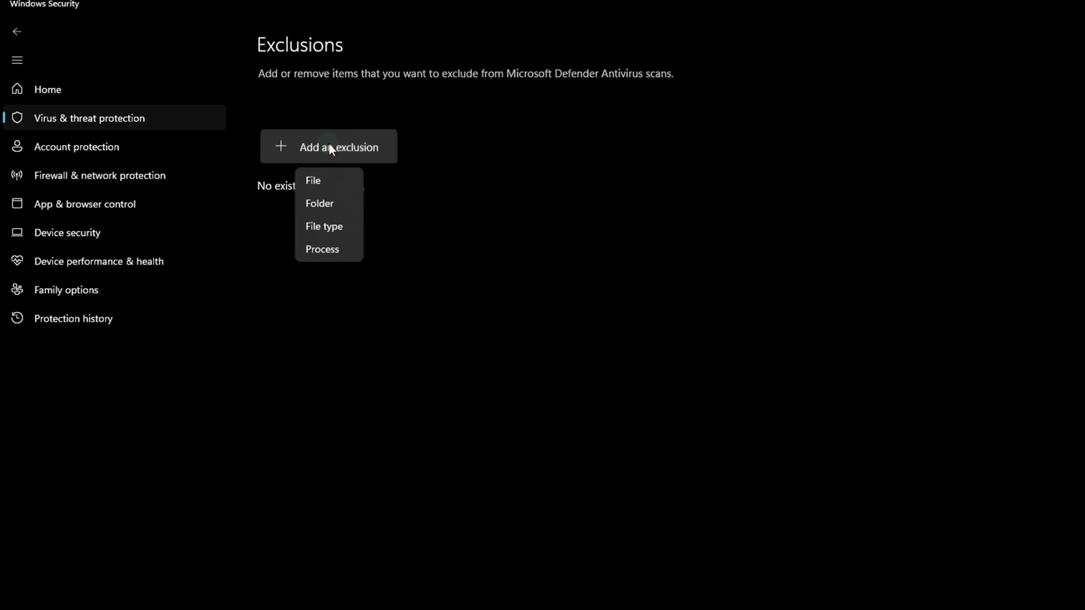
click(338, 203)
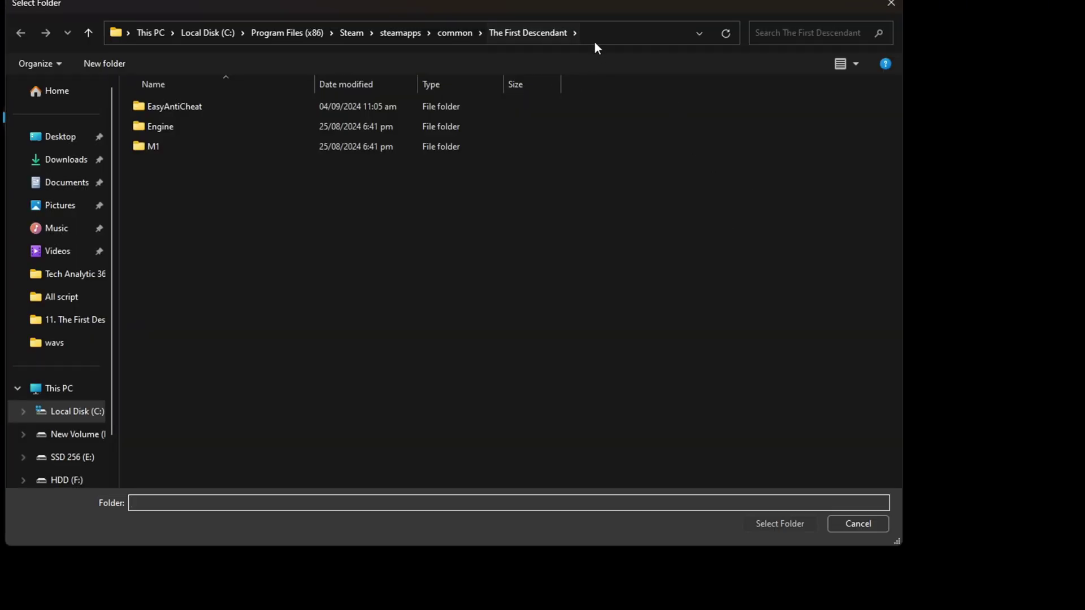
click(623, 32)
key(ctrl+v)
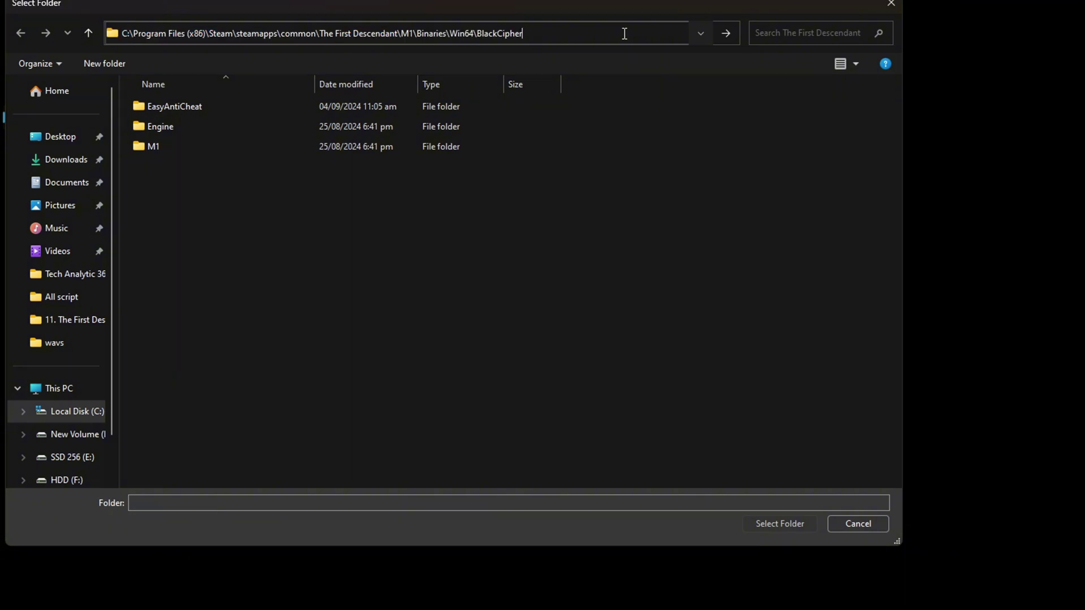
key(Return)
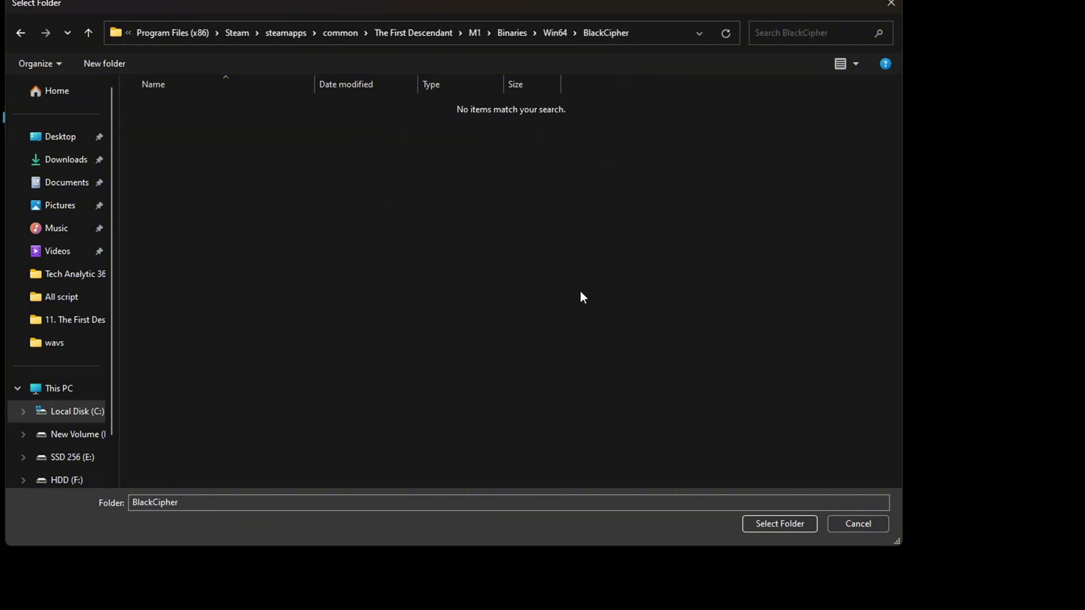
click(778, 523)
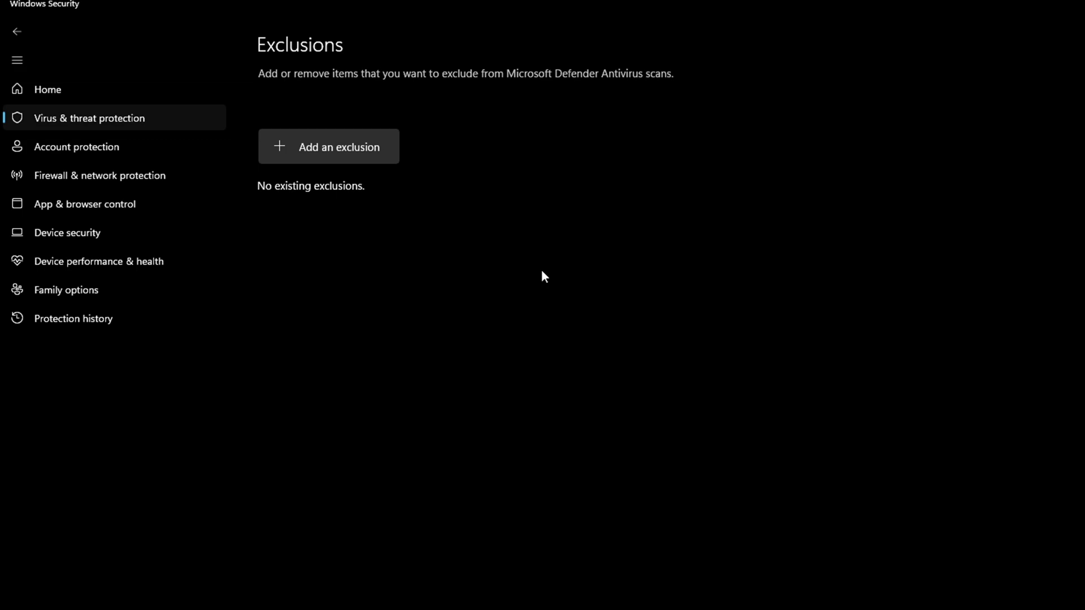
Step: Add The First Descendant game folder as a second folder exclusion
click(361, 154)
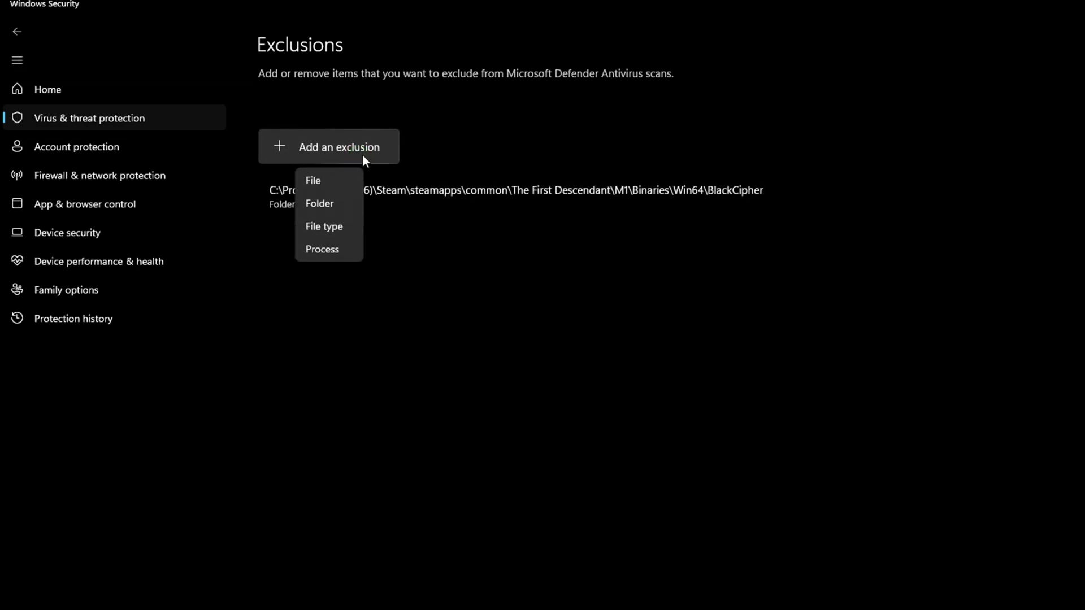
click(321, 205)
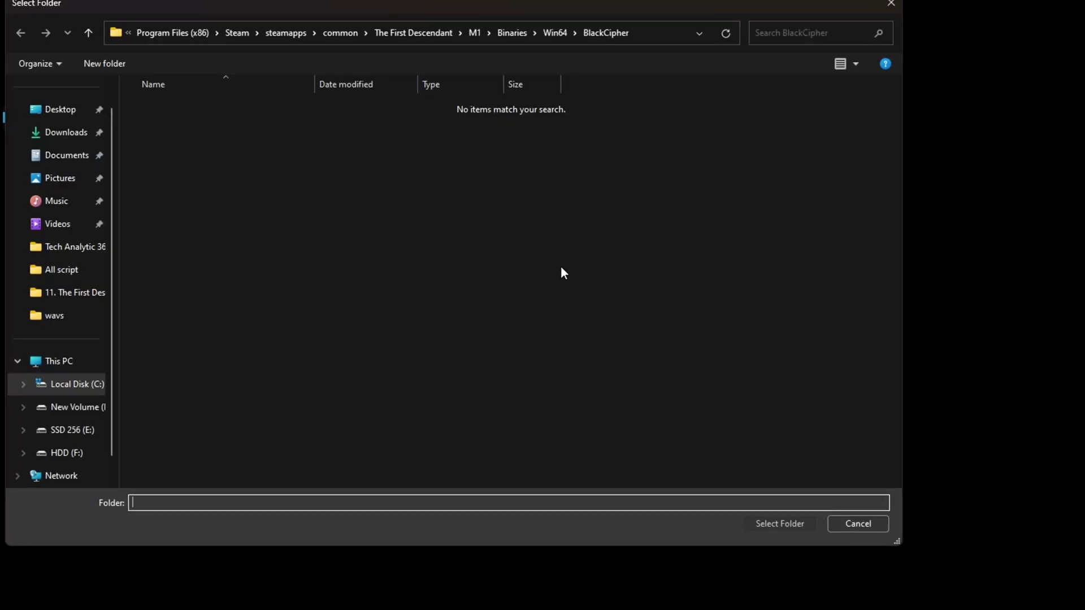
click(649, 32)
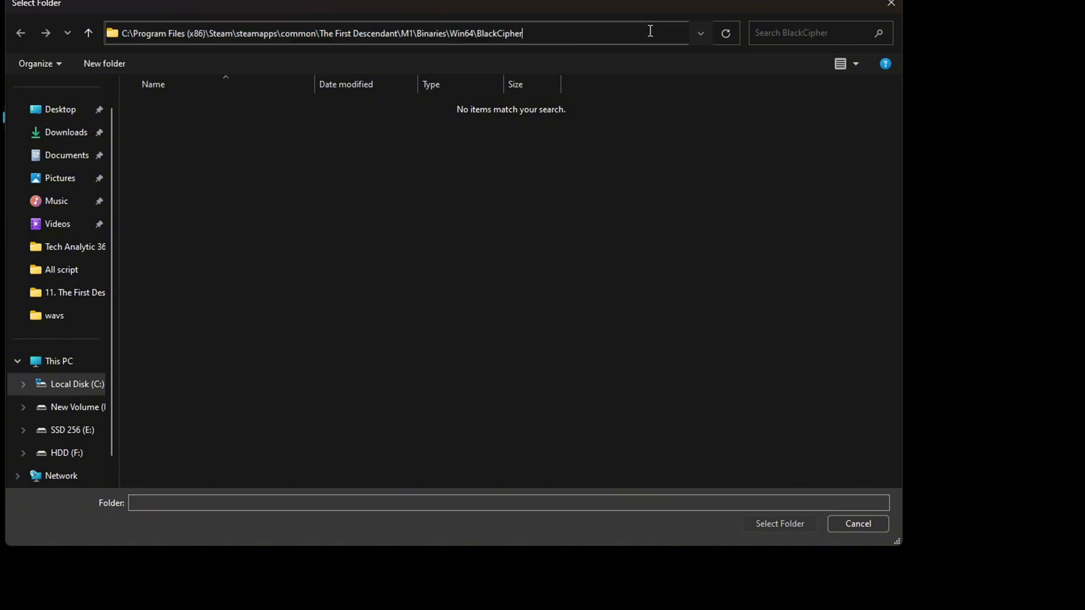
click(646, 135)
click(414, 32)
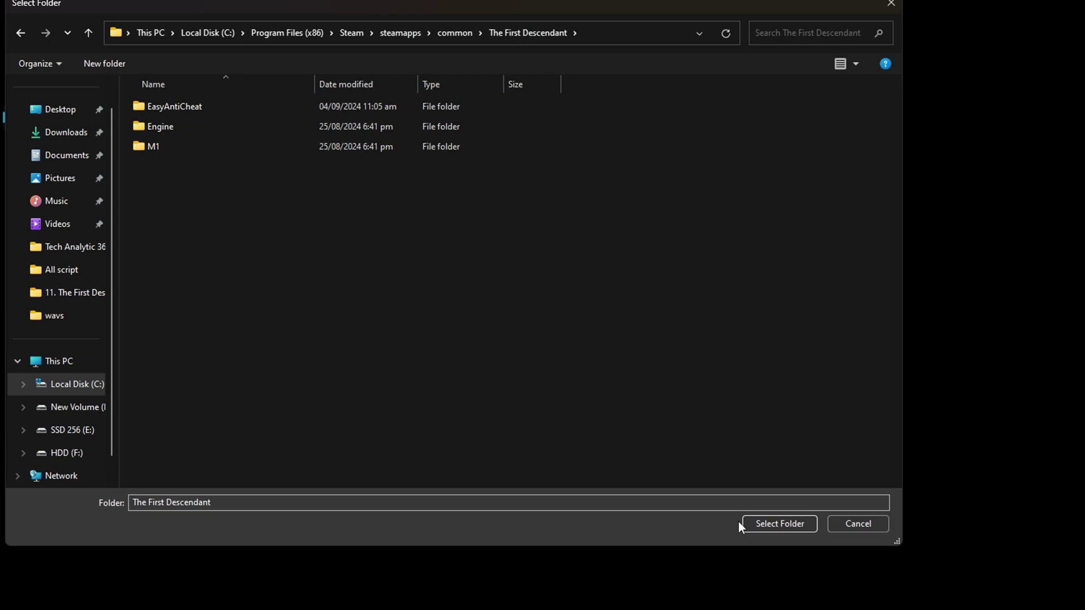
click(775, 525)
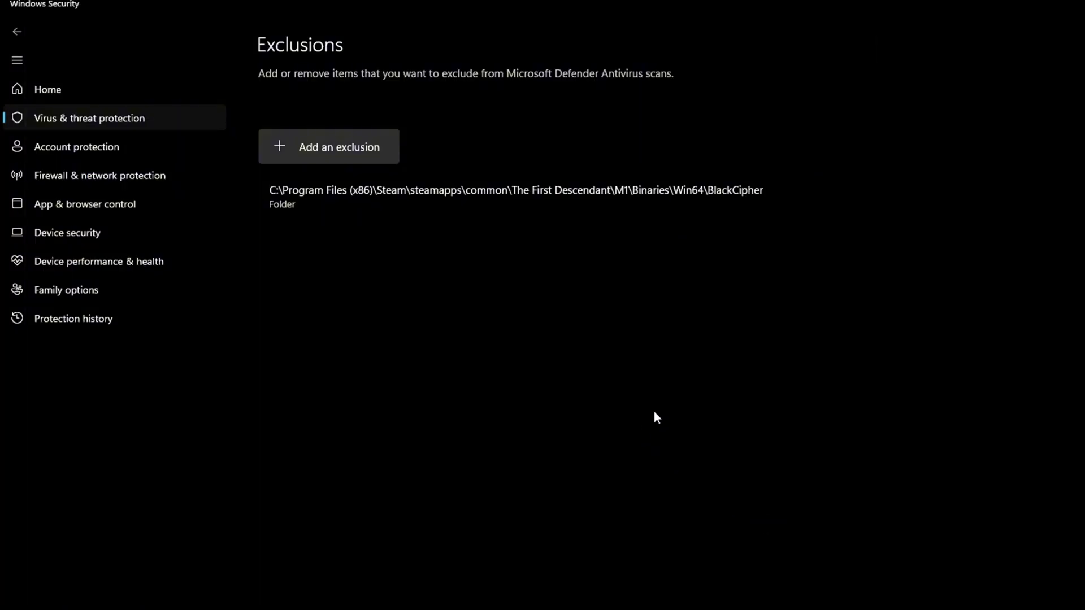